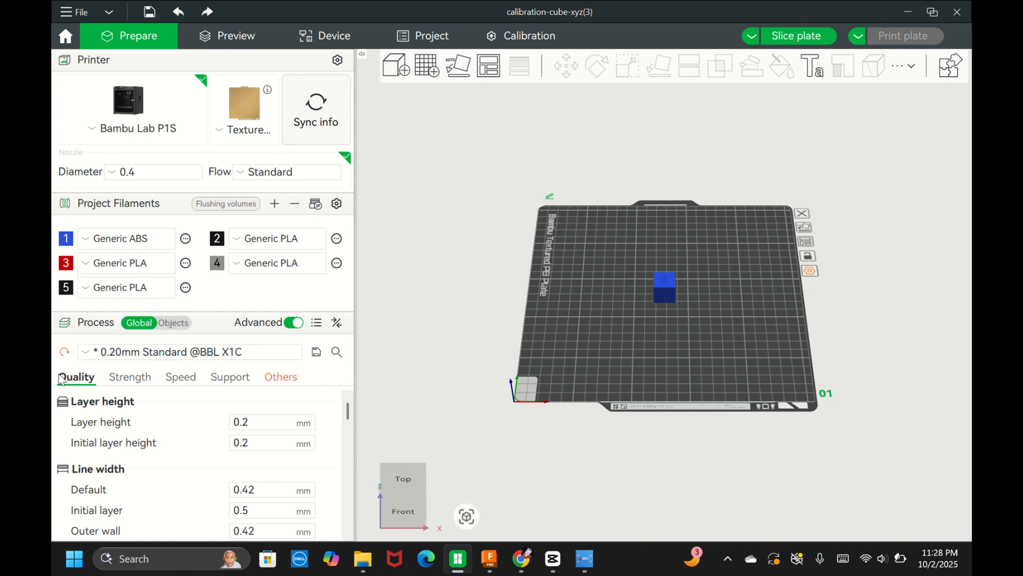
# Step: Assign the AMS filament preset Generic PLA to project filament 1
pyautogui.click(163, 244)
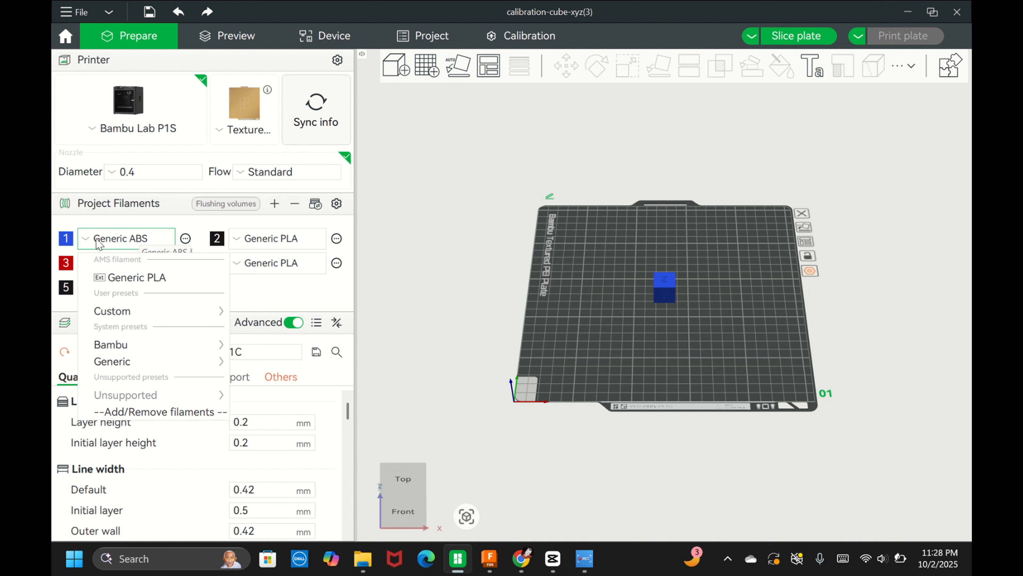
pyautogui.click(156, 279)
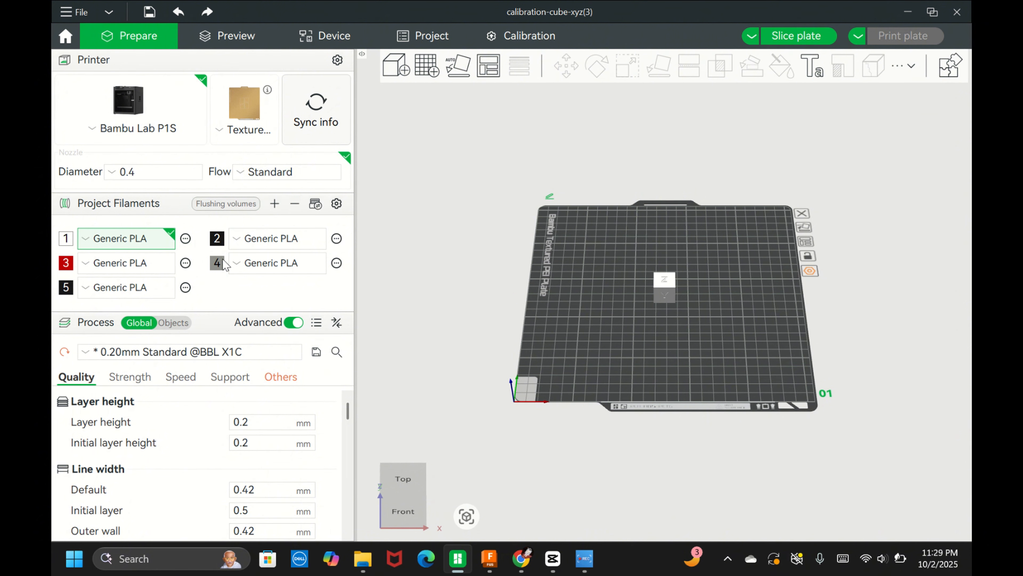
pyautogui.click(155, 238)
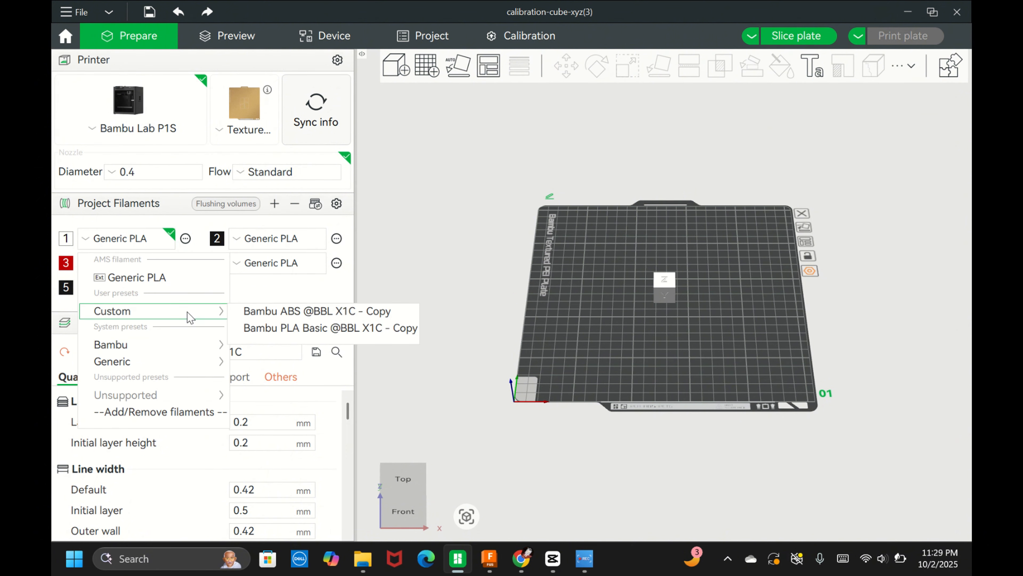
pyautogui.moveTo(196, 346)
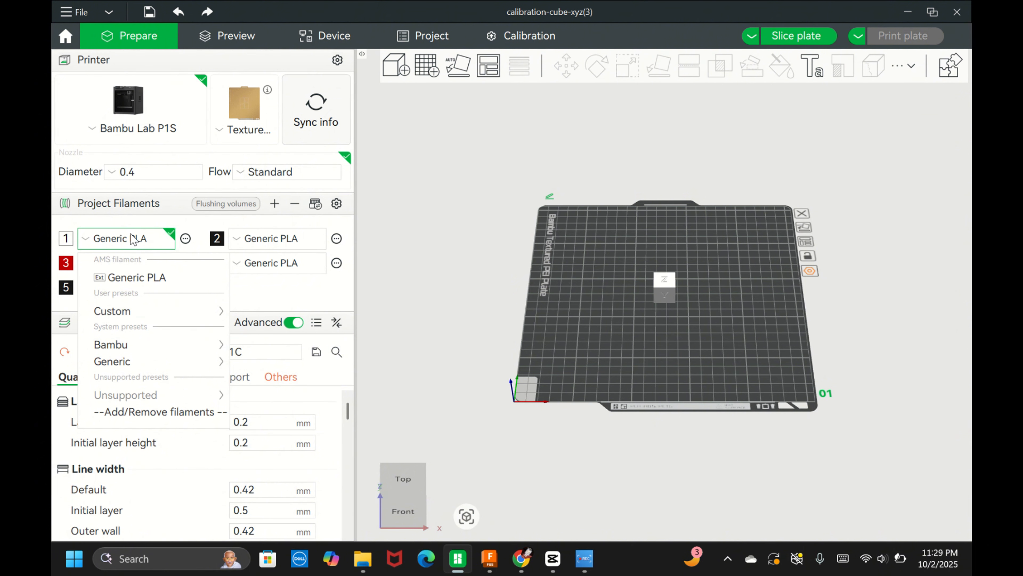
pyautogui.click(188, 226)
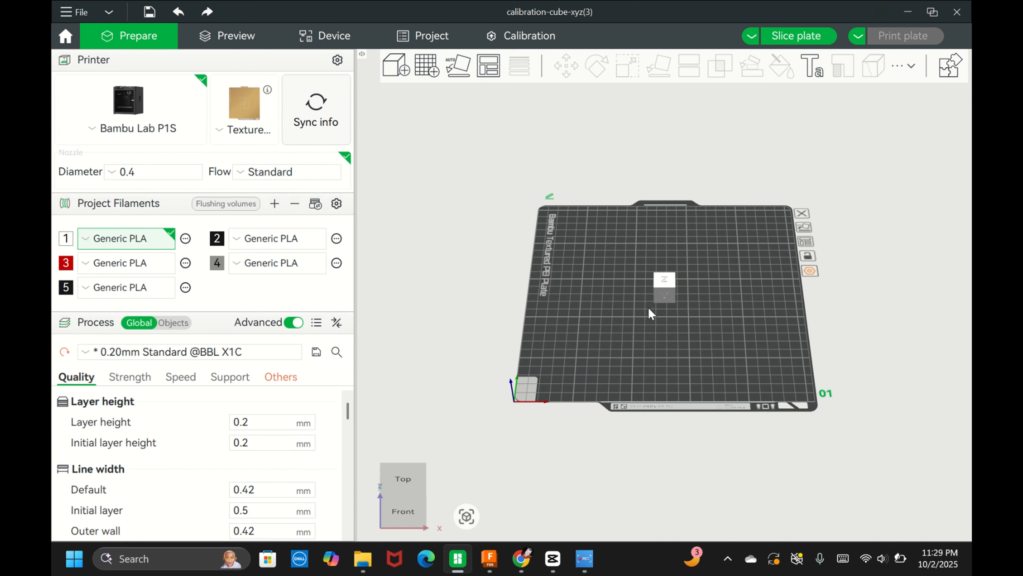
pyautogui.scroll(-11, 649, 307)
pyautogui.scroll(20, 648, 307)
pyautogui.scroll(-3, 648, 307)
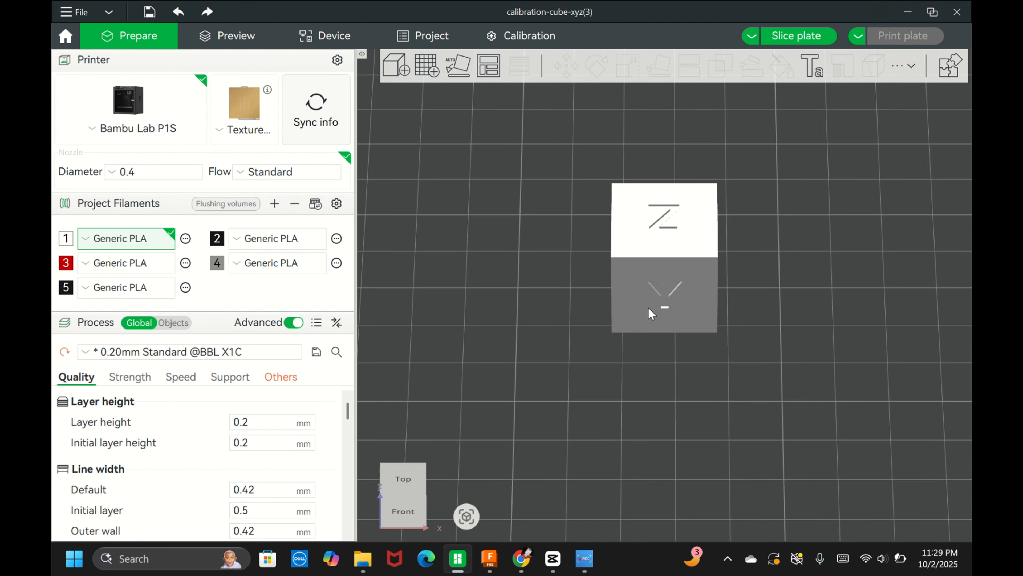
pyautogui.scroll(-2, 649, 311)
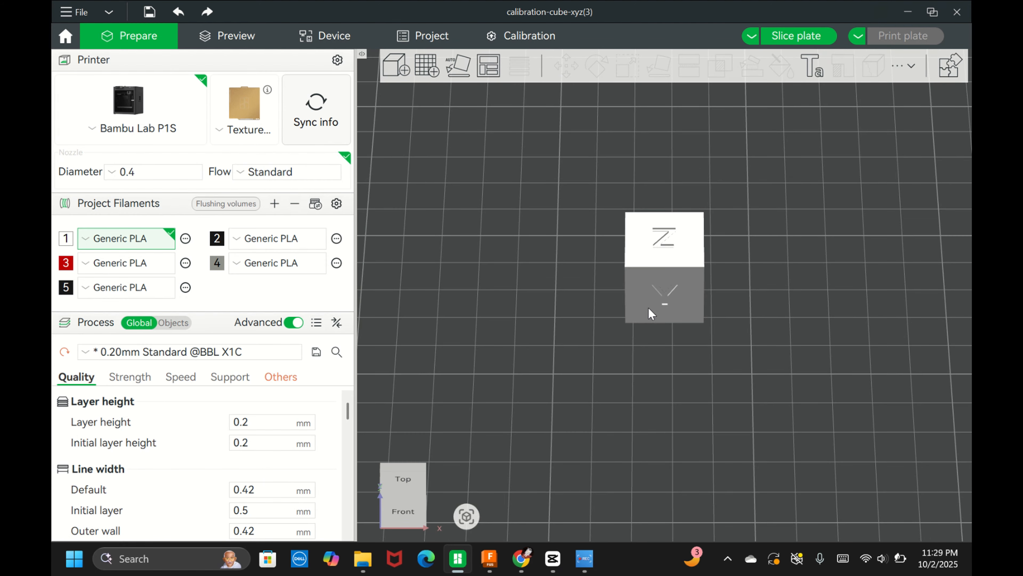
# Step: Set the sparse infill density to 10% and the sparse infill pattern to Adaptive Cubic in the strength settings
pyautogui.click(139, 379)
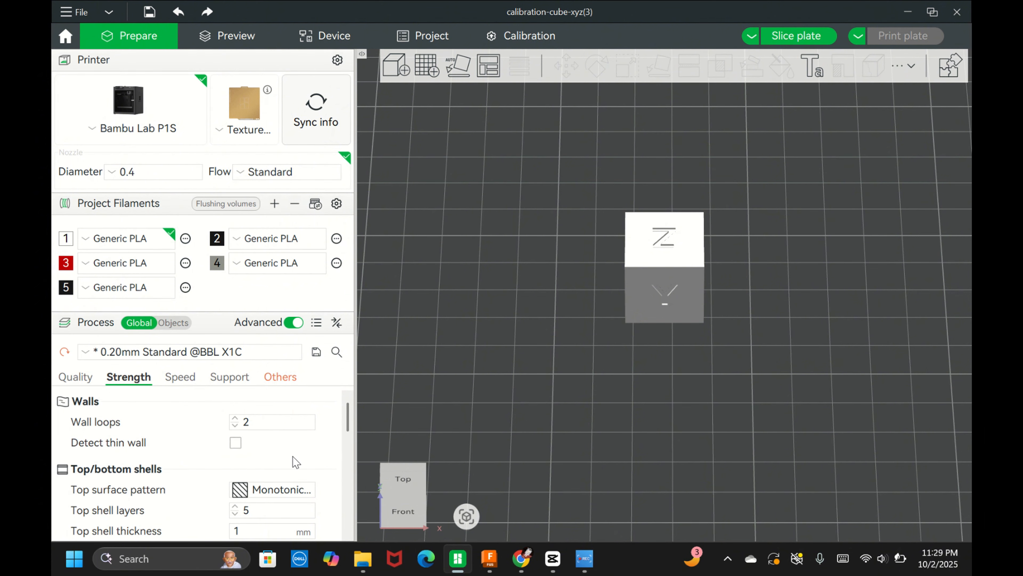
pyautogui.moveTo(347, 420); pyautogui.dragTo(348, 486)
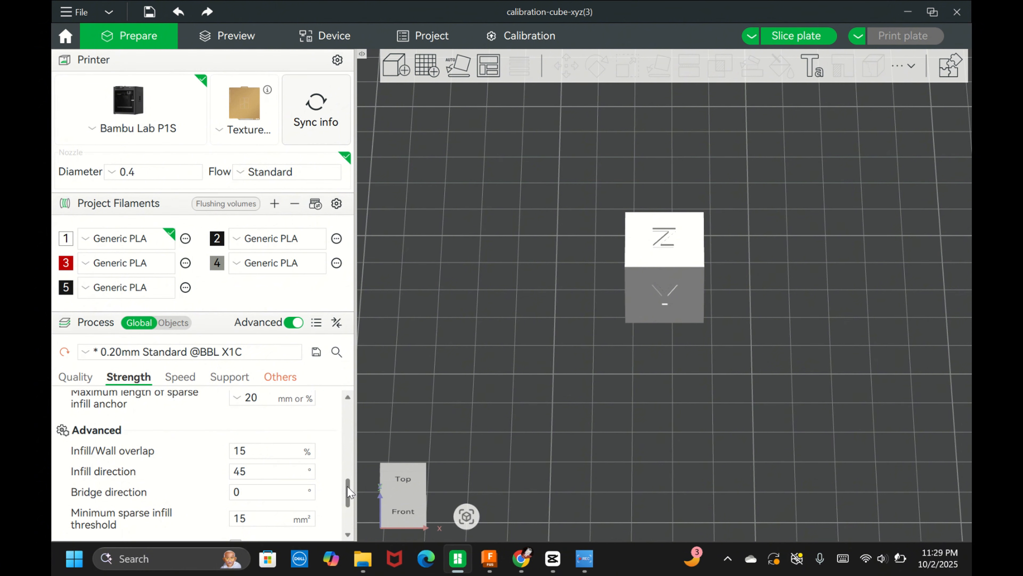
pyautogui.rightClick(349, 441)
pyautogui.click(349, 500)
pyautogui.moveTo(350, 500); pyautogui.dragTo(354, 478)
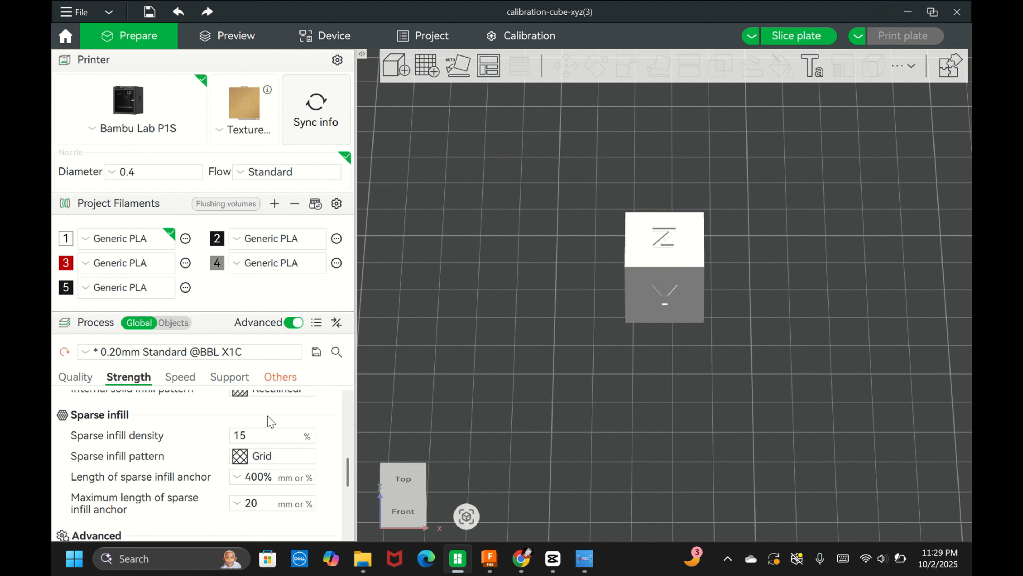
pyautogui.click(265, 432)
pyautogui.press('BackSpace')
pyautogui.write('10')
pyautogui.click(287, 457)
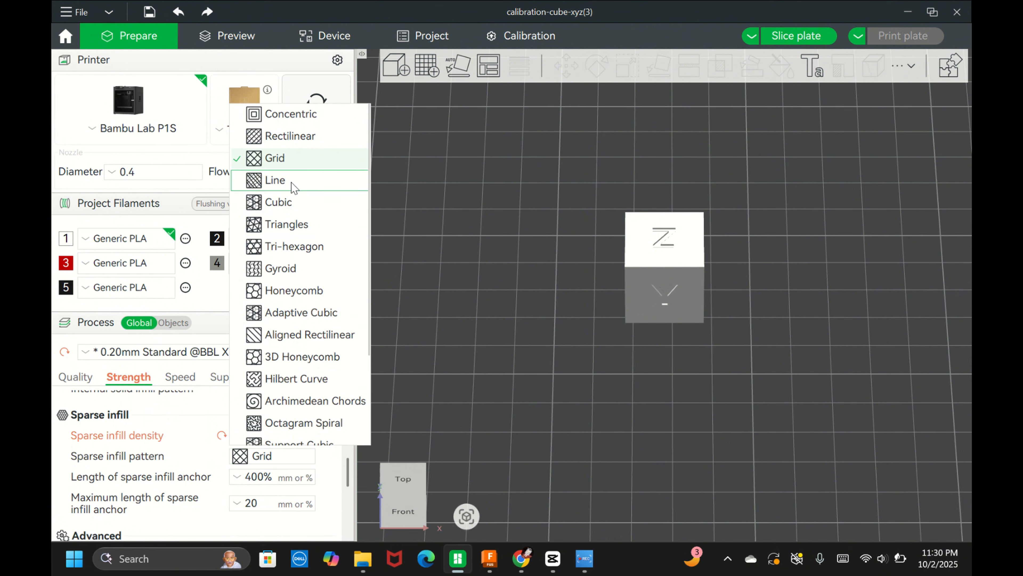
pyautogui.click(331, 312)
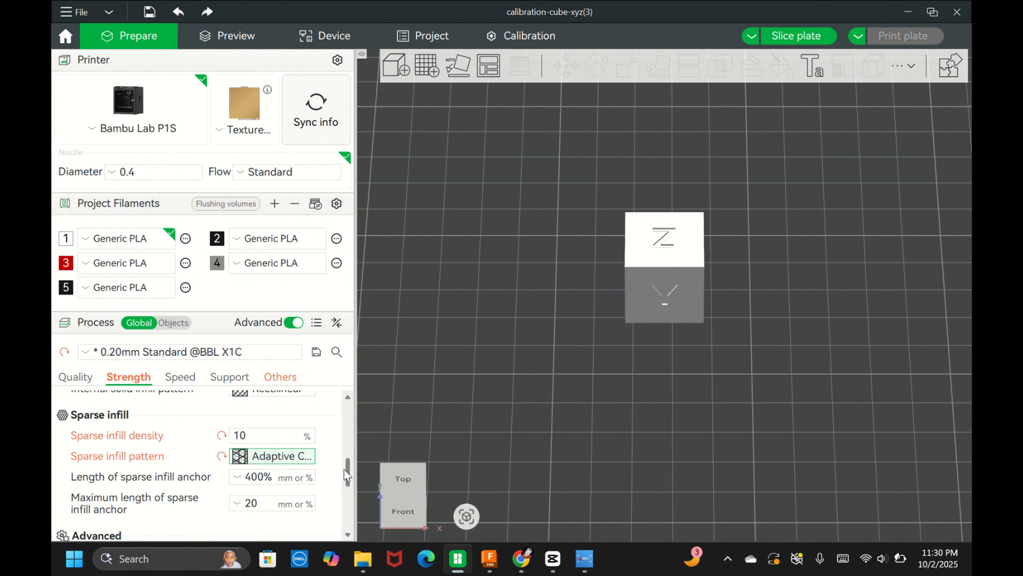
# Step: Turn the advanced process settings off and back on from the quality settings
pyautogui.moveTo(345, 475); pyautogui.dragTo(350, 409)
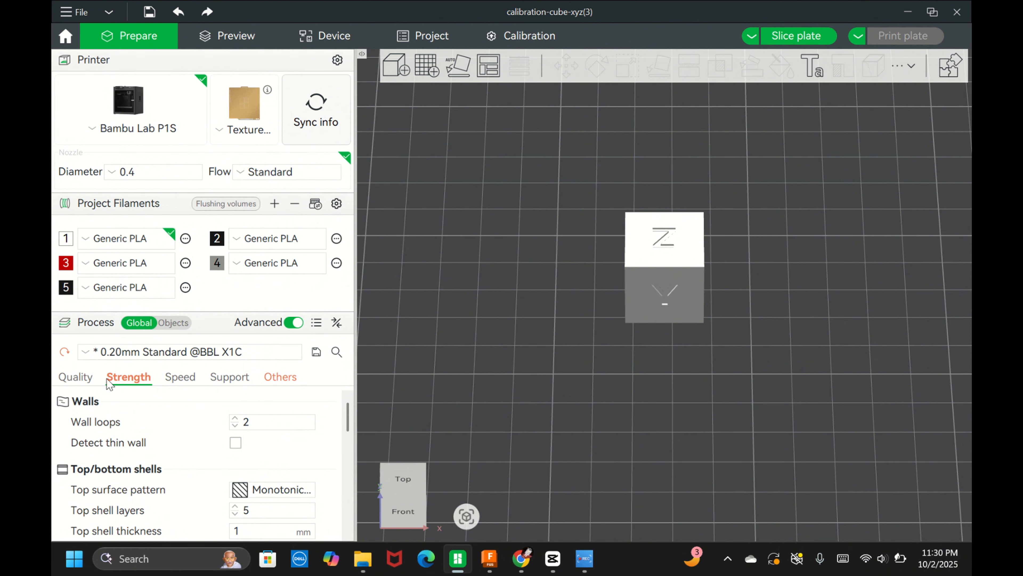
pyautogui.click(76, 378)
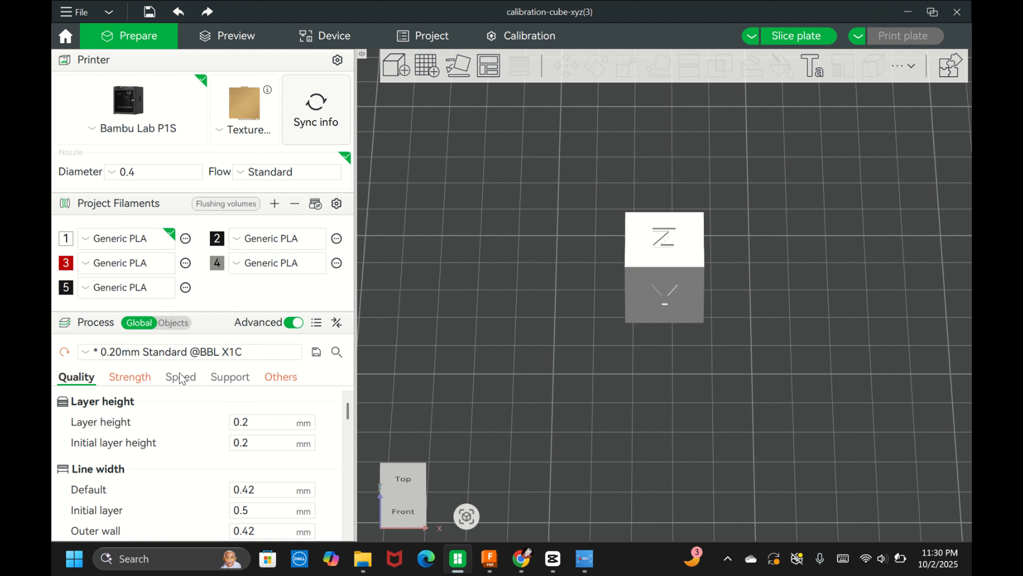
pyautogui.click(291, 326)
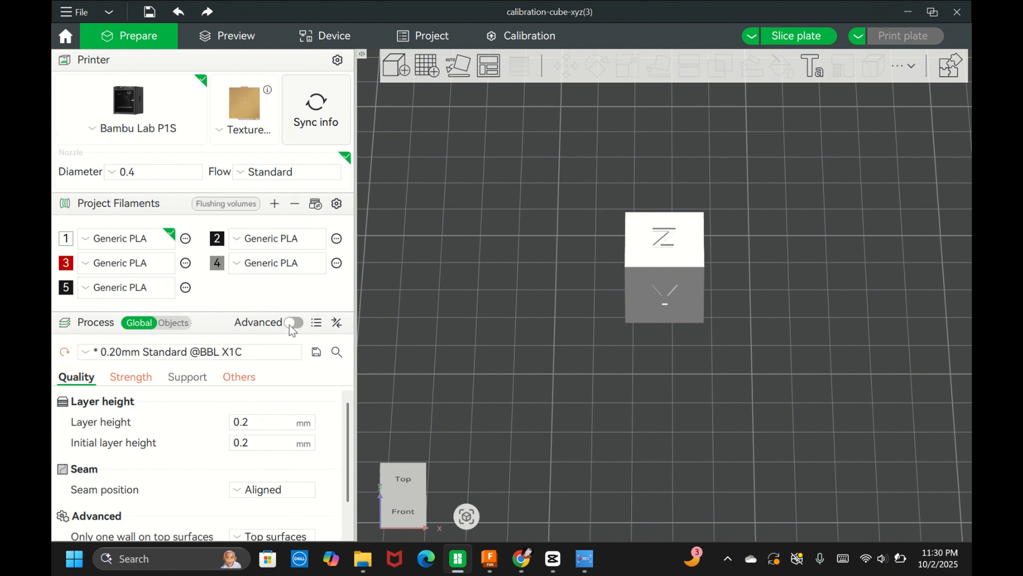
pyautogui.click(289, 325)
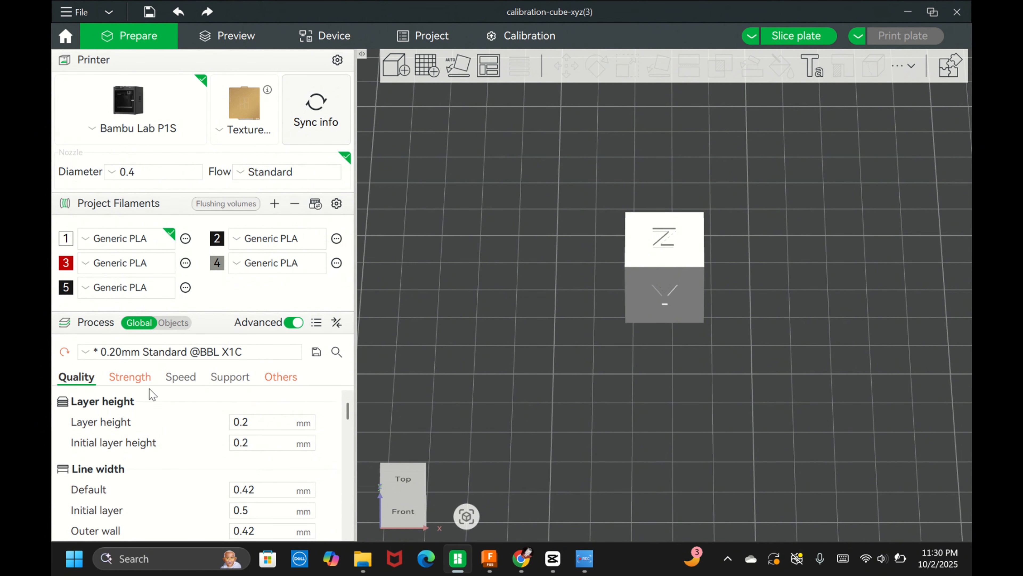
# Step: Set the outer wall speed for the other layers to 300 mm/s
pyautogui.click(181, 379)
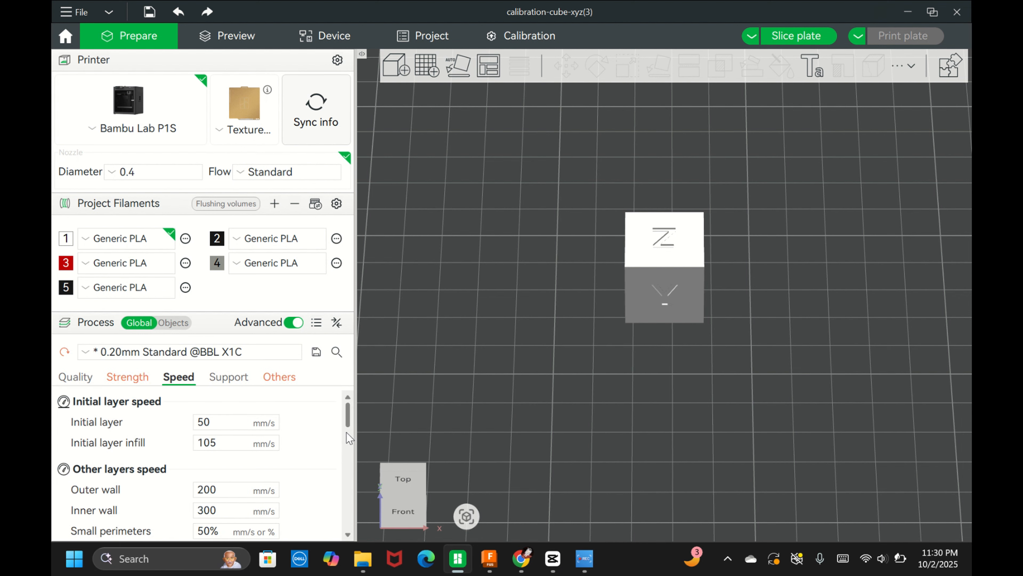
pyautogui.moveTo(347, 415); pyautogui.dragTo(347, 416)
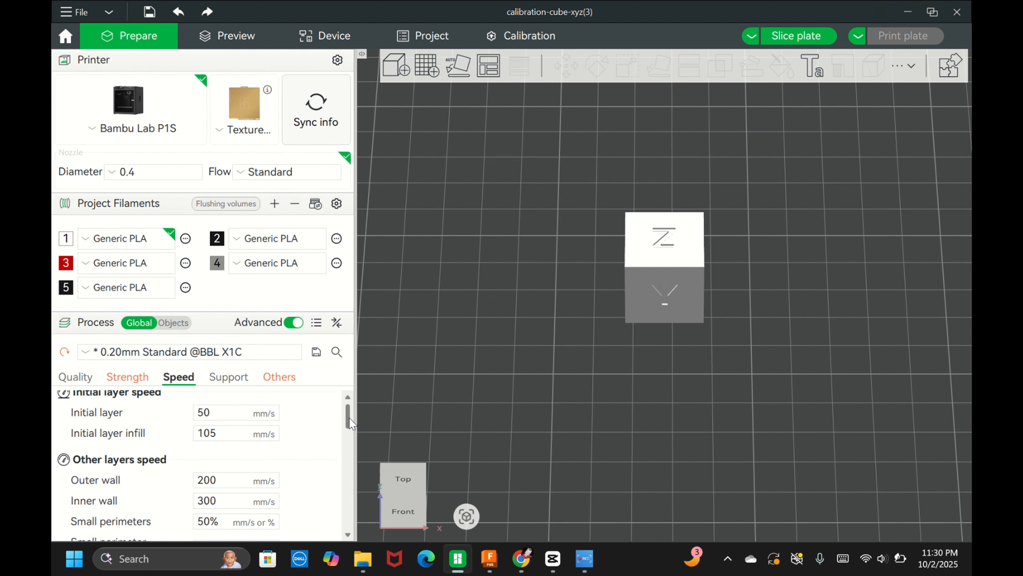
pyautogui.moveTo(350, 418); pyautogui.dragTo(350, 428)
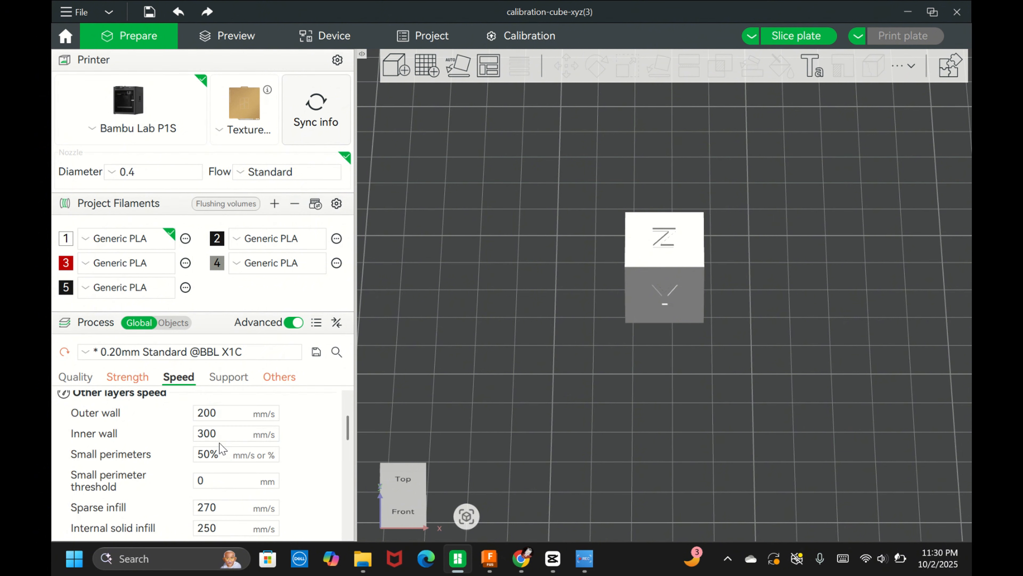
pyautogui.click(224, 408)
pyautogui.press('BackSpace')
pyautogui.press('BackSpace')
pyautogui.press('BackSpace')
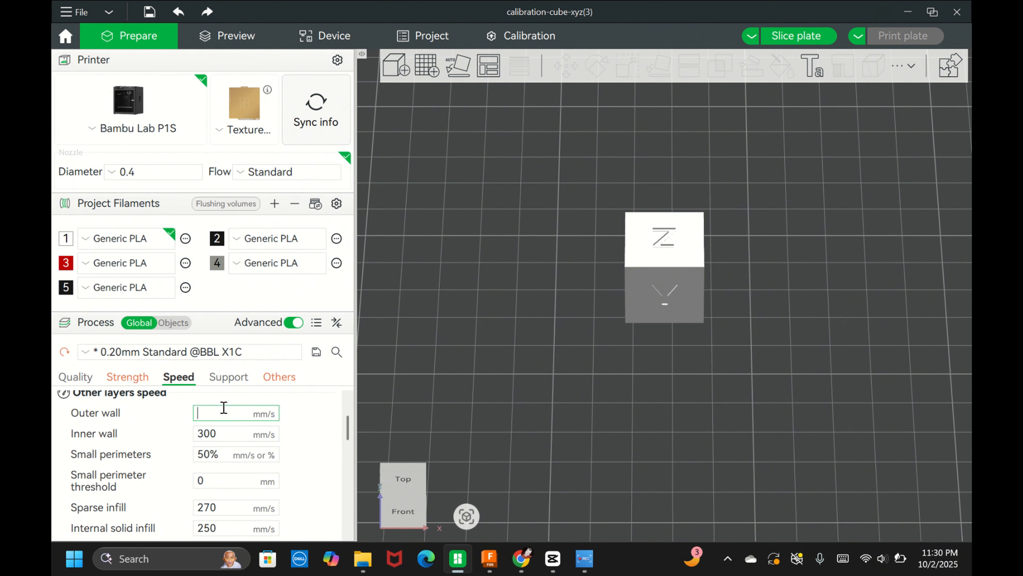
pyautogui.write('300')
pyautogui.press('Return')
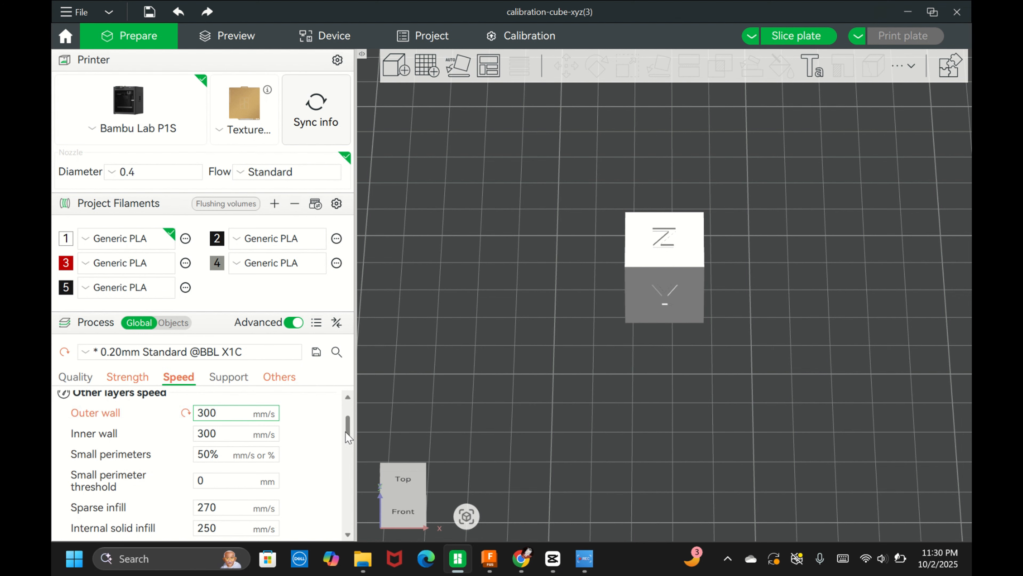
# Step: Set the normal printing acceleration to 20000 mm/s²
pyautogui.moveTo(345, 433); pyautogui.dragTo(340, 510)
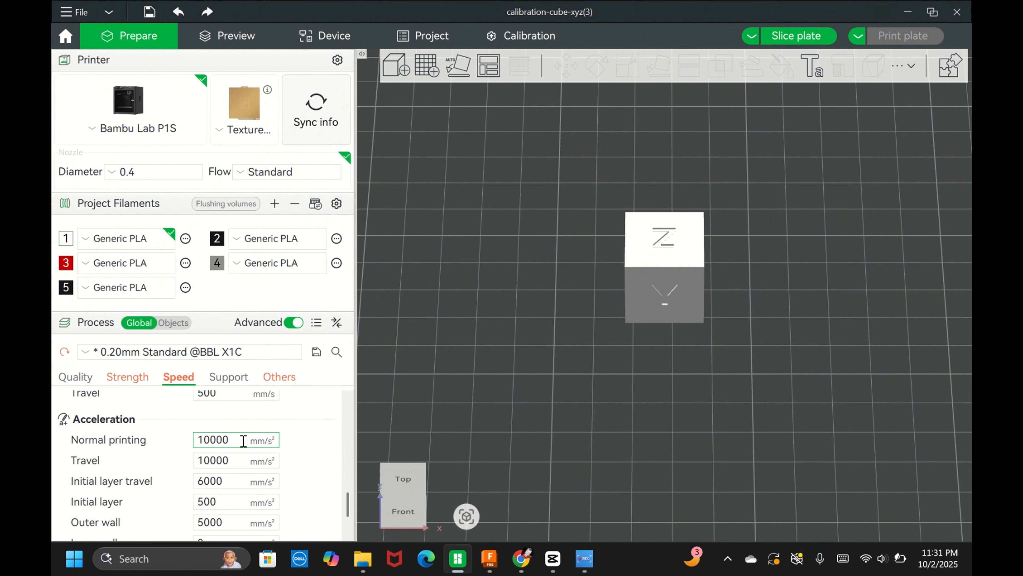
pyautogui.press('BackSpace')
pyautogui.press('BackSpace')
pyautogui.press('BackSpace')
pyautogui.press('BackSpace')
pyautogui.press('BackSpace')
pyautogui.write('200')
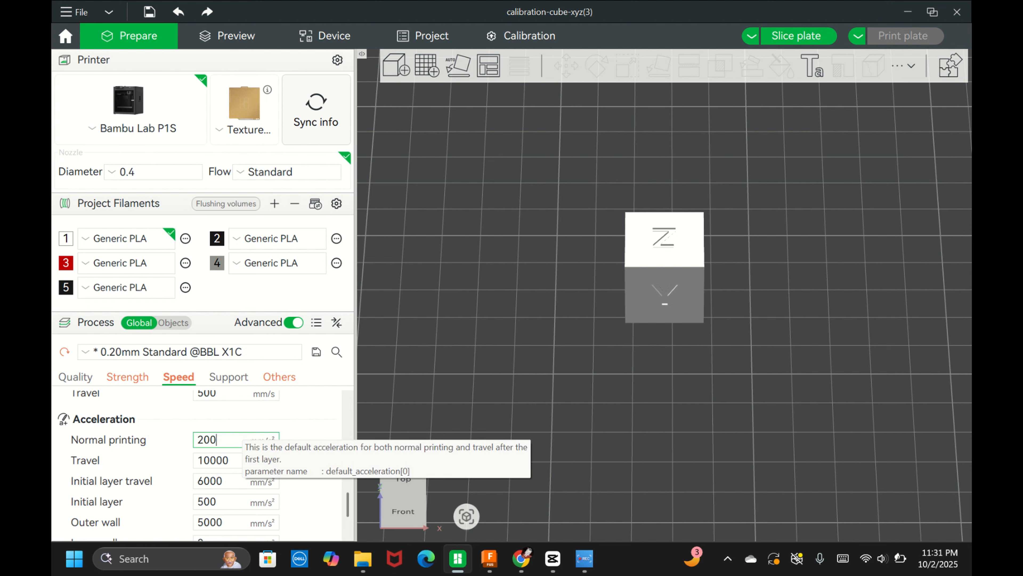
pyautogui.write('00')
pyautogui.press('Return')
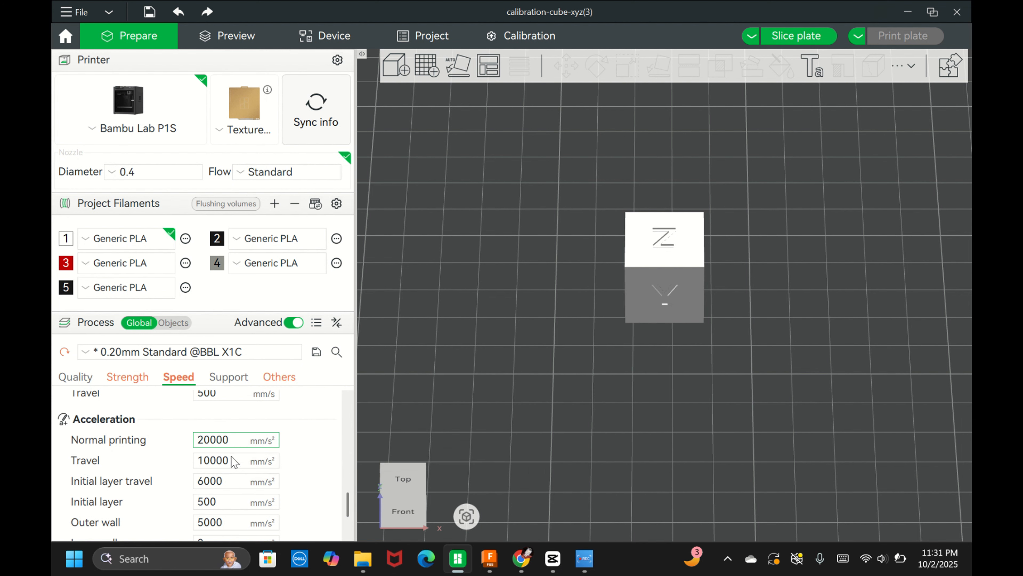
# Step: Set the travel acceleration to 20000 mm/s²
pyautogui.click(231, 459)
pyautogui.press('BackSpace')
pyautogui.press('BackSpace')
pyautogui.press('BackSpace')
pyautogui.press('BackSpace')
pyautogui.press('BackSpace')
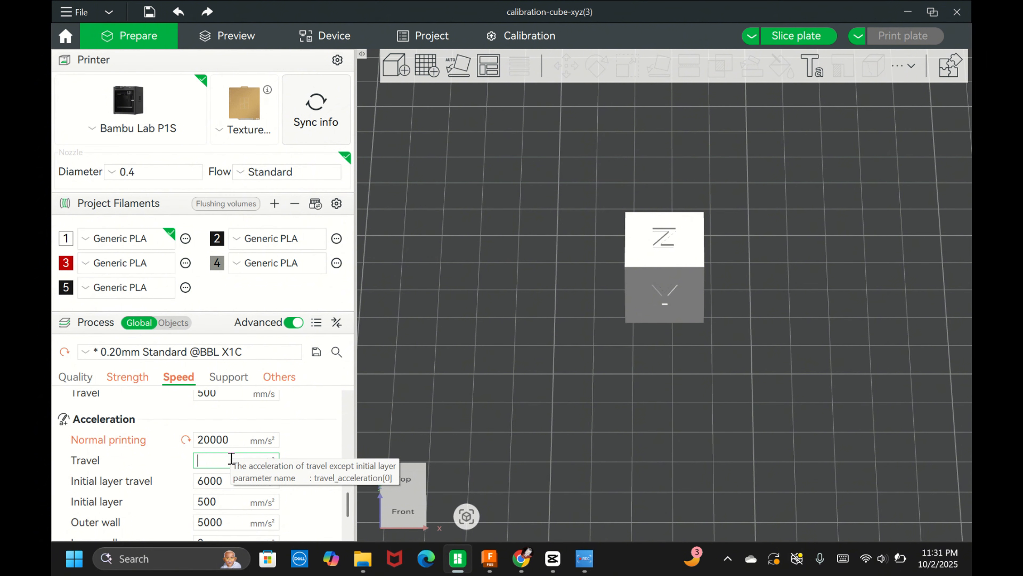
pyautogui.write('20000')
pyautogui.press('Return')
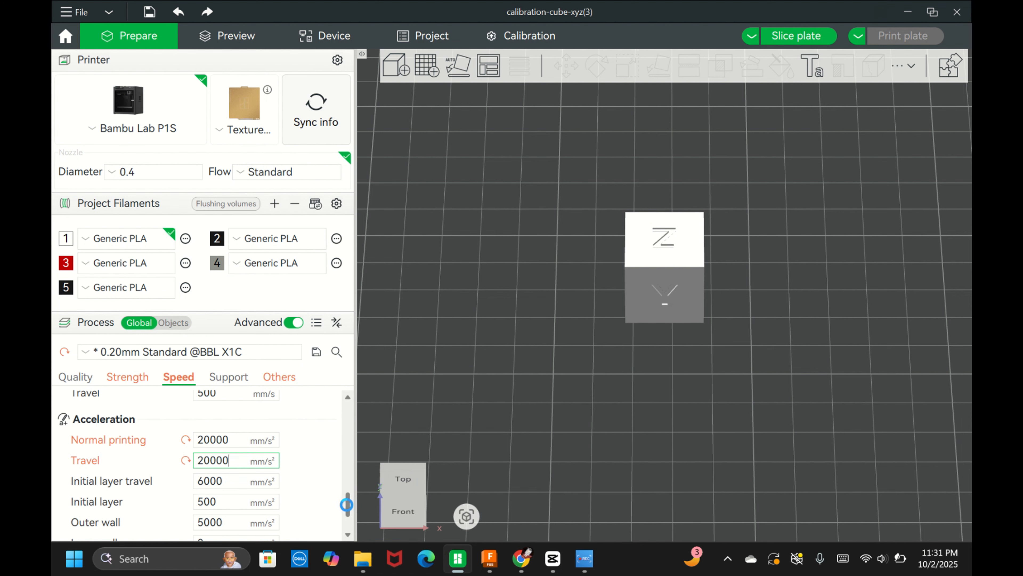
# Step: Review the ironing type options in the quality settings and keep No ironing selected
pyautogui.scroll(-3, 274, 456)
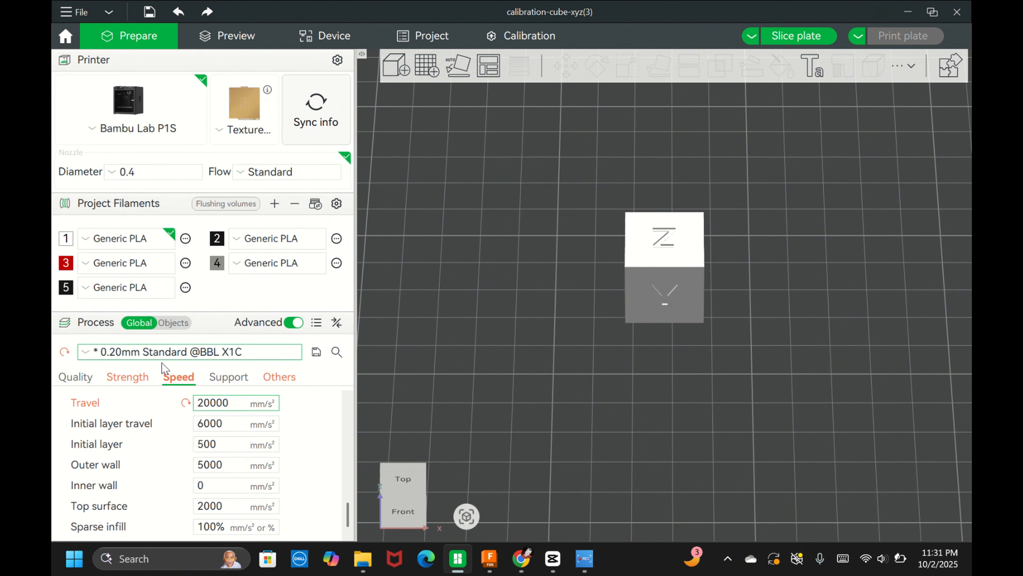
pyautogui.click(89, 378)
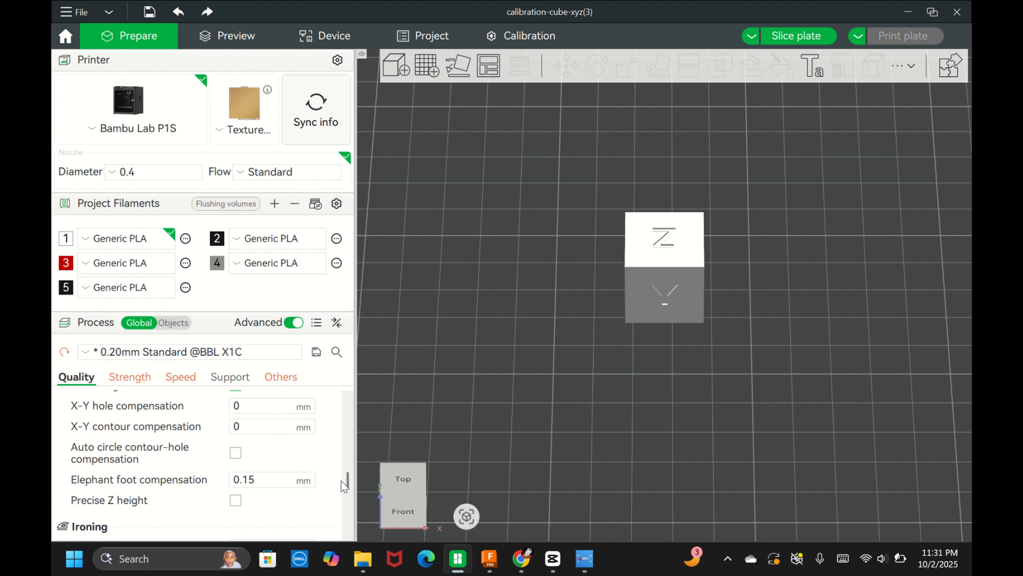
pyautogui.scroll(-3, 347, 488)
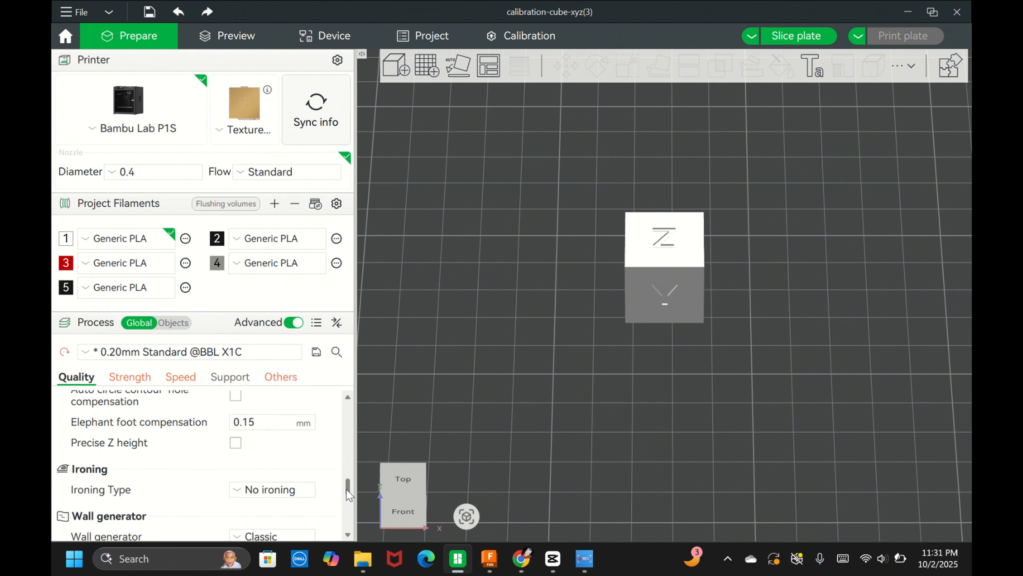
pyautogui.click(279, 500)
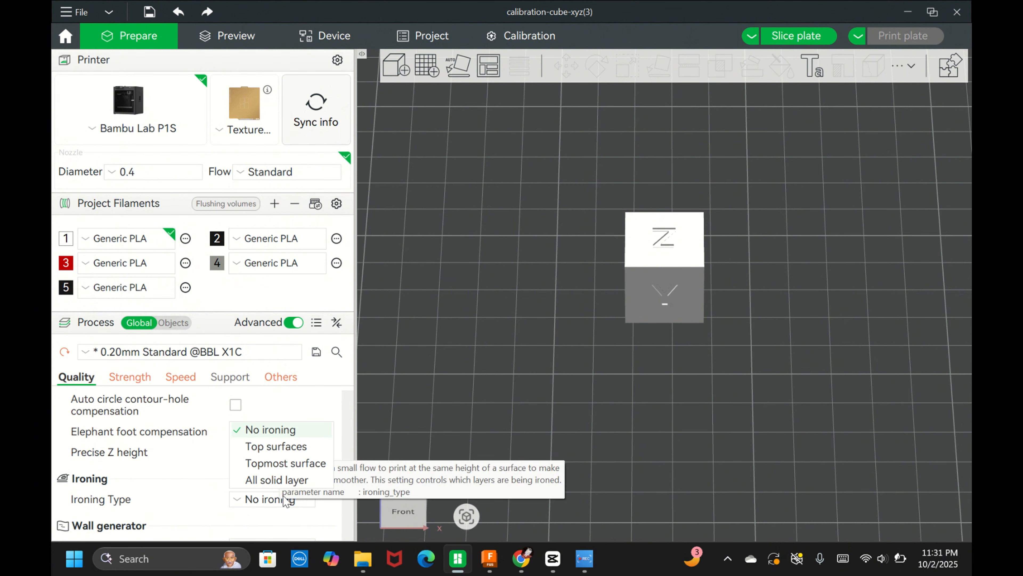
pyautogui.click(319, 428)
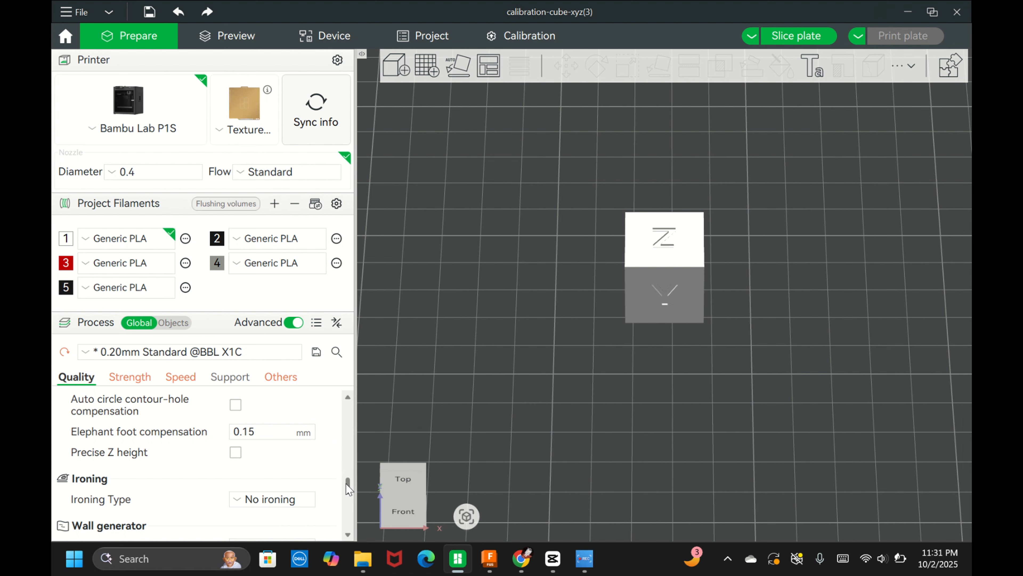
pyautogui.moveTo(347, 484); pyautogui.dragTo(361, 411)
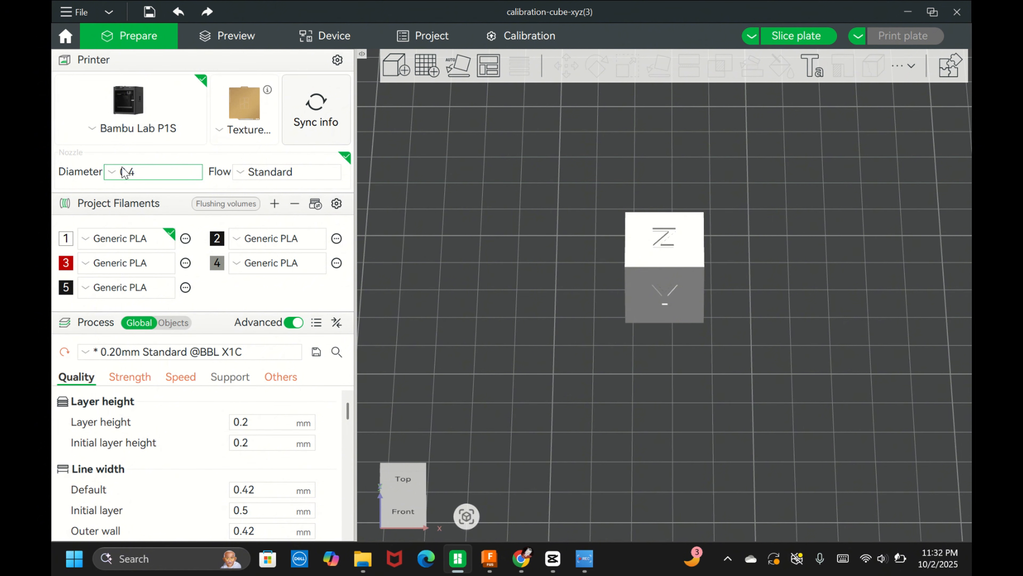
# Step: Check the available nozzle diameters while keeping 0.4, and auto-orient the calibration cube on the plate
pyautogui.click(182, 175)
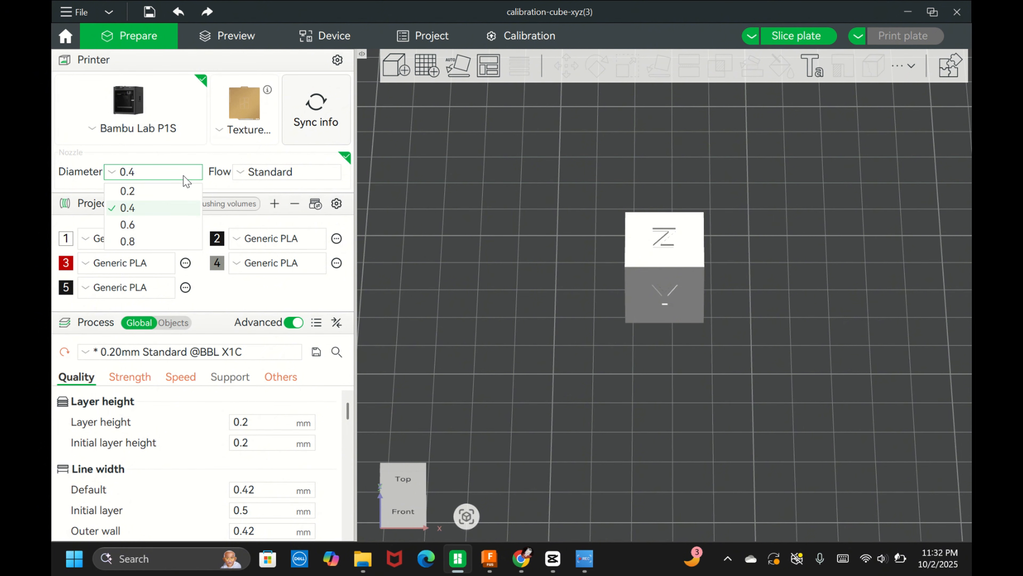
pyautogui.click(129, 167)
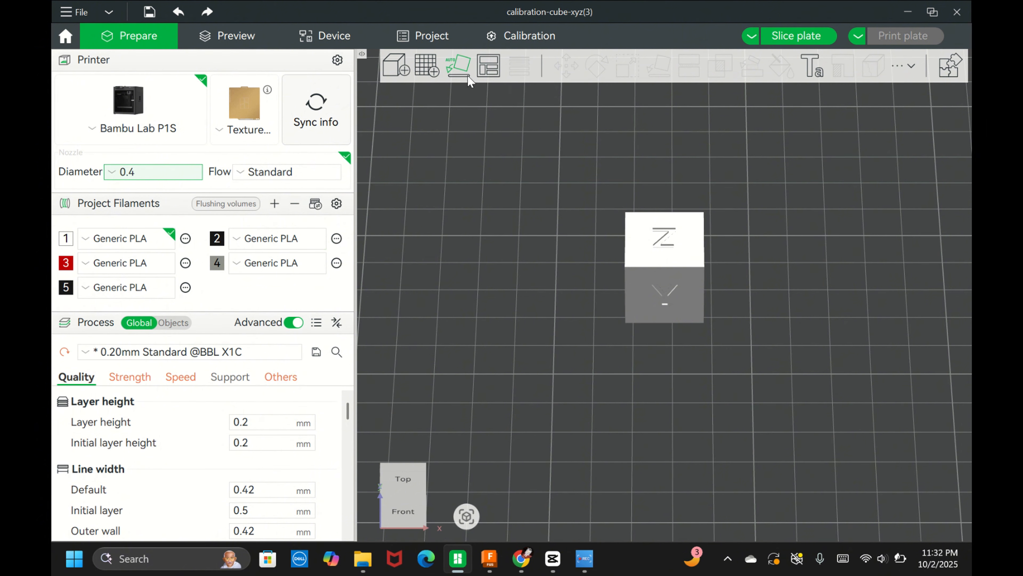
pyautogui.click(454, 73)
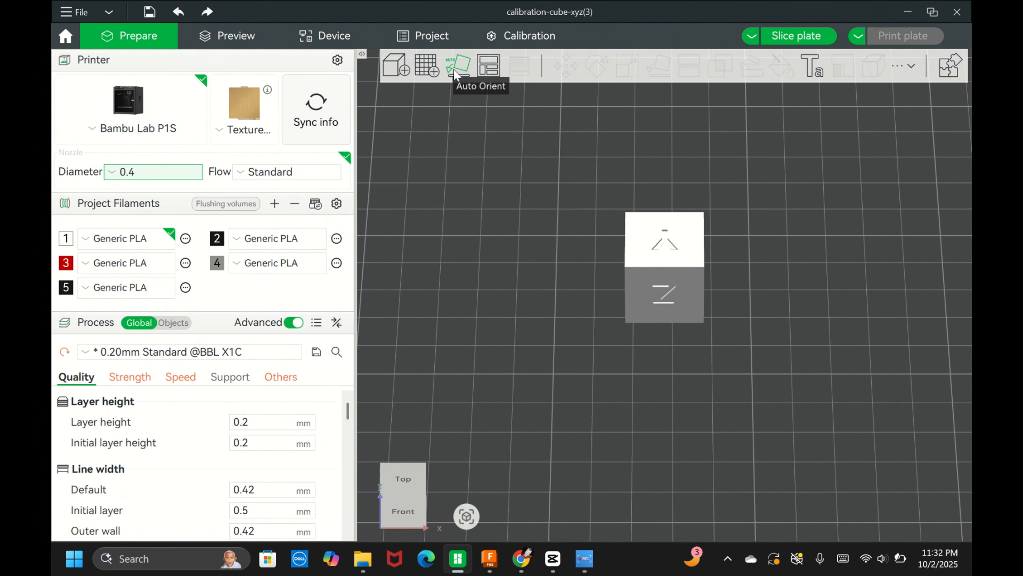
# Step: Rotate the calibration cube about the X axis to an absolute angle of about -134.05°
pyautogui.click(688, 294)
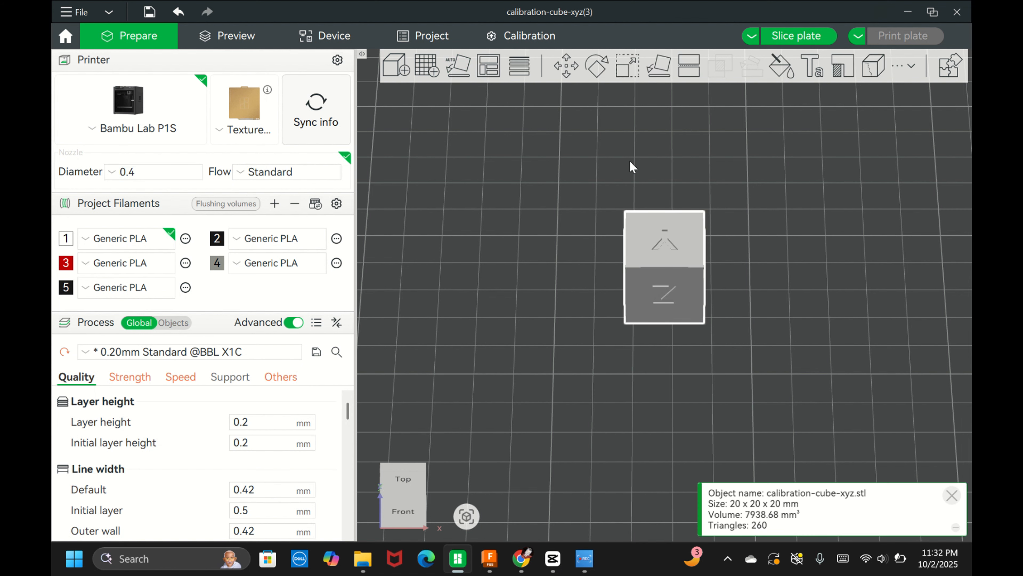
pyautogui.click(594, 65)
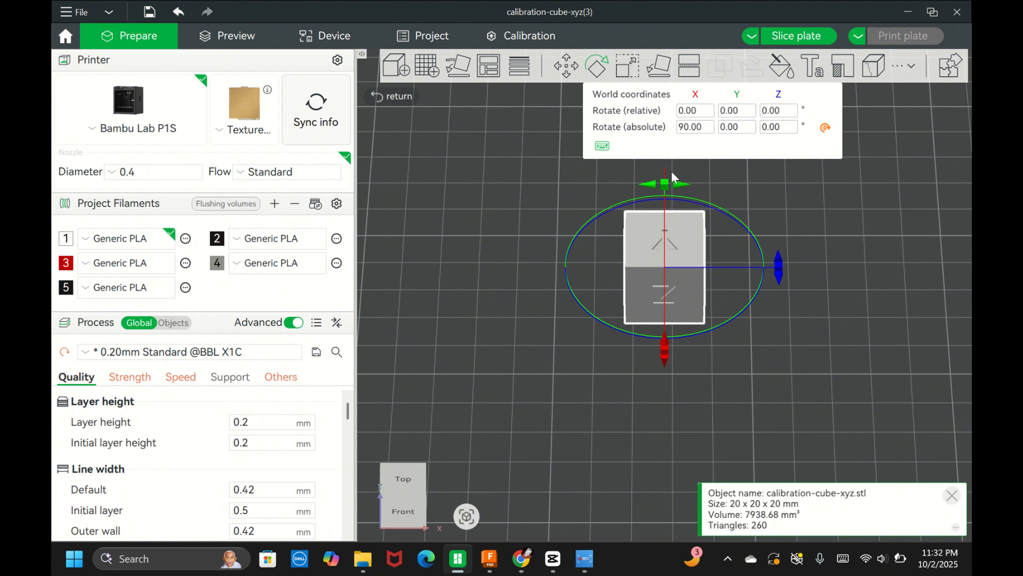
pyautogui.moveTo(663, 355)
pyautogui.mouseDown(button='right')
pyautogui.moveTo(674, 329)
pyautogui.moveTo(648, 361)
pyautogui.mouseUp(button='right')
pyautogui.moveTo(649, 361); pyautogui.dragTo(658, 259)
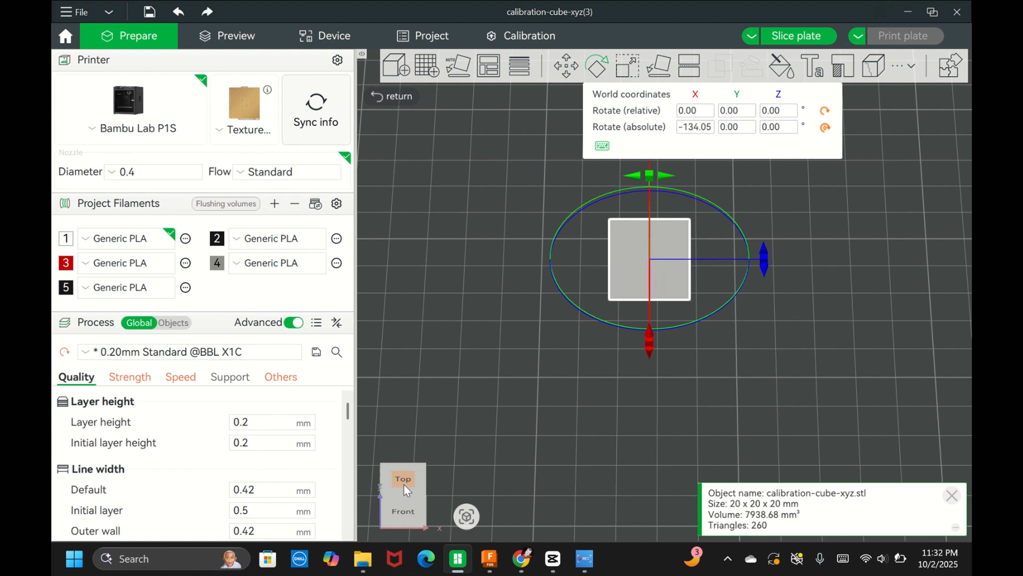
pyautogui.click(417, 493)
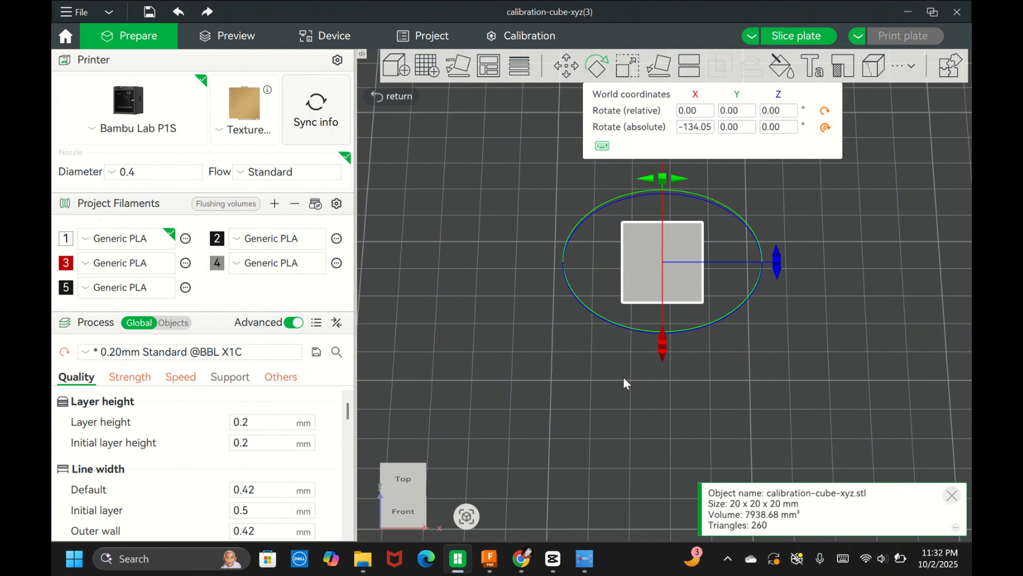
pyautogui.moveTo(625, 377); pyautogui.dragTo(679, 453, button='right')
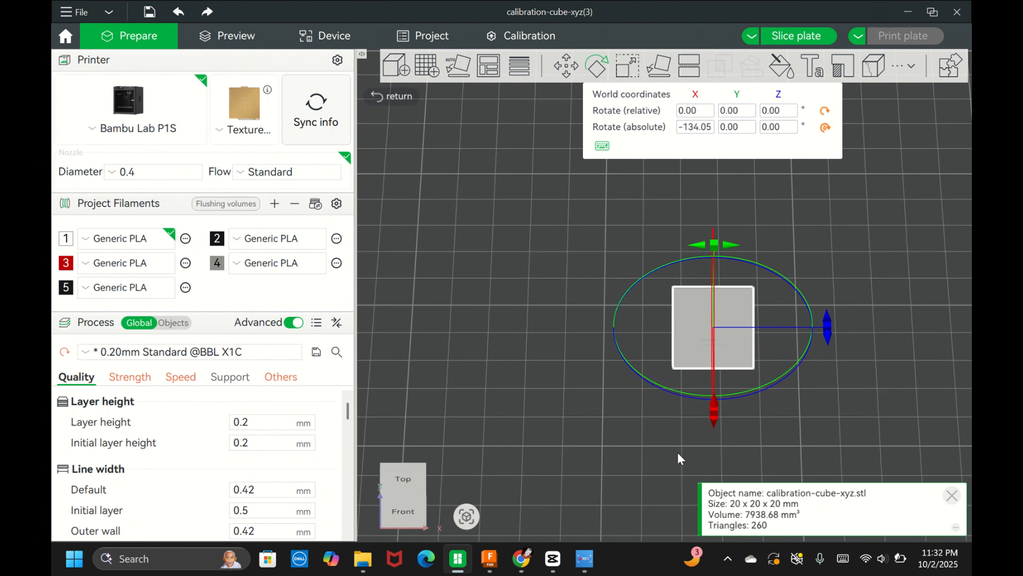
pyautogui.click(466, 516)
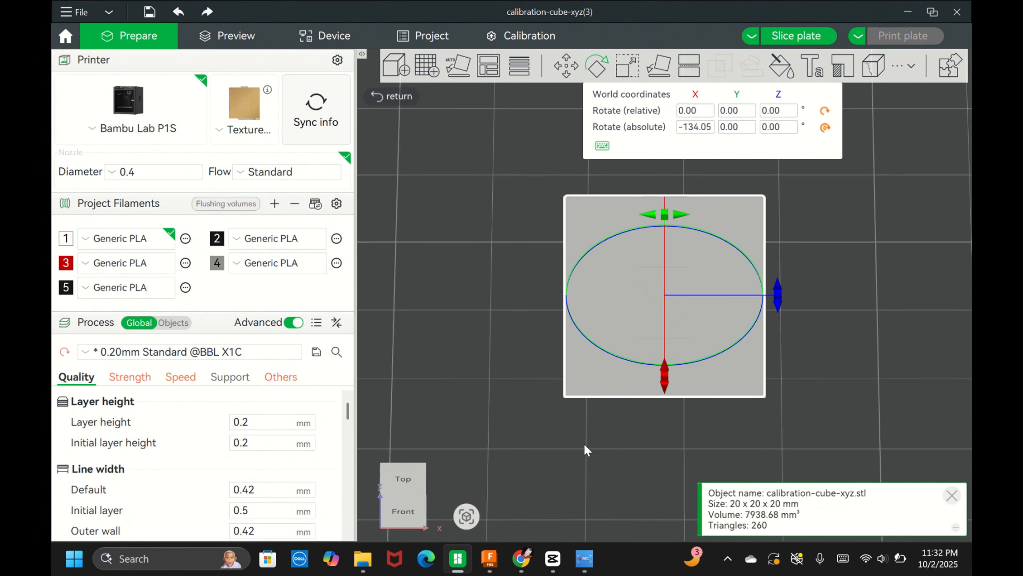
pyautogui.moveTo(642, 425); pyautogui.dragTo(690, 387, button='right')
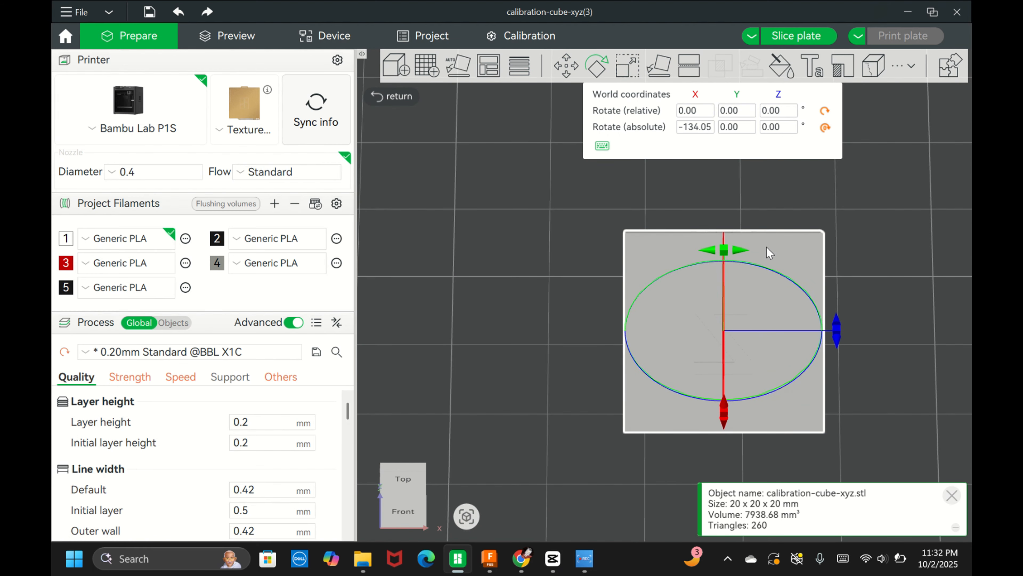
# Step: Rotate the cube about the Z and X axes to absolute angles of about X 45.95°, Y -132.84° and Z 90°
pyautogui.moveTo(837, 333); pyautogui.dragTo(742, 365)
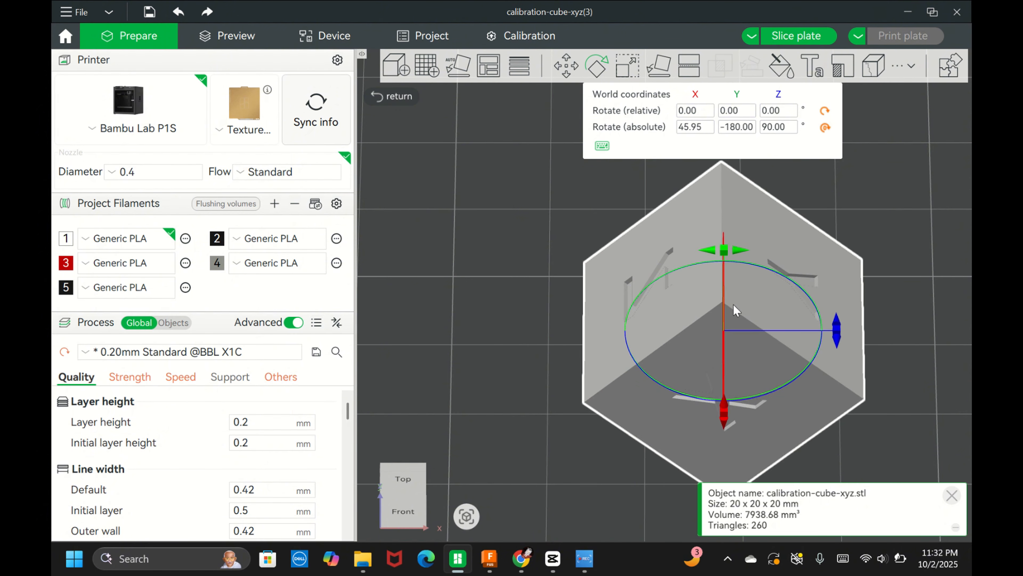
pyautogui.moveTo(722, 405); pyautogui.dragTo(736, 272)
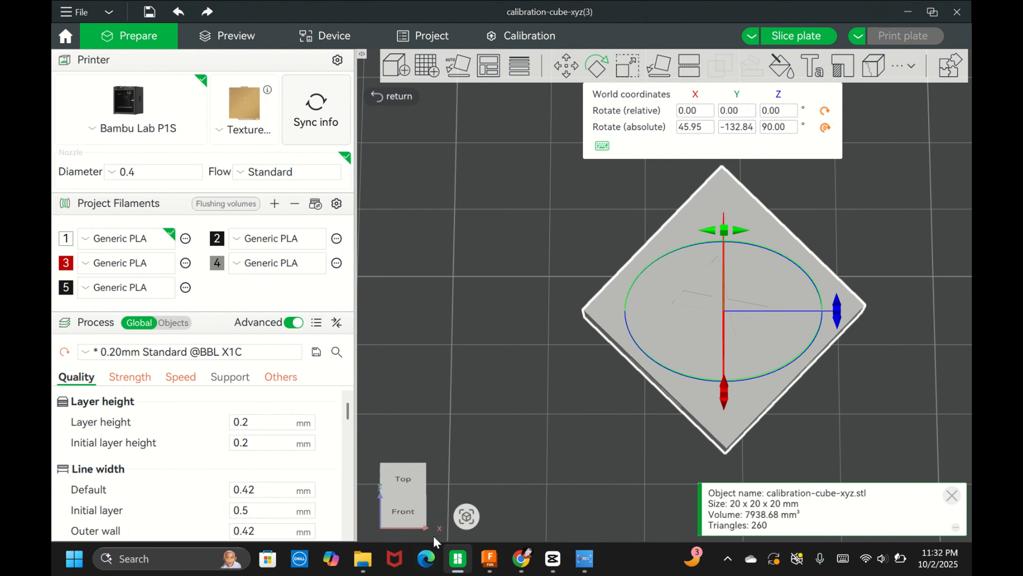
pyautogui.click(466, 518)
pyautogui.scroll(-4, 576, 429)
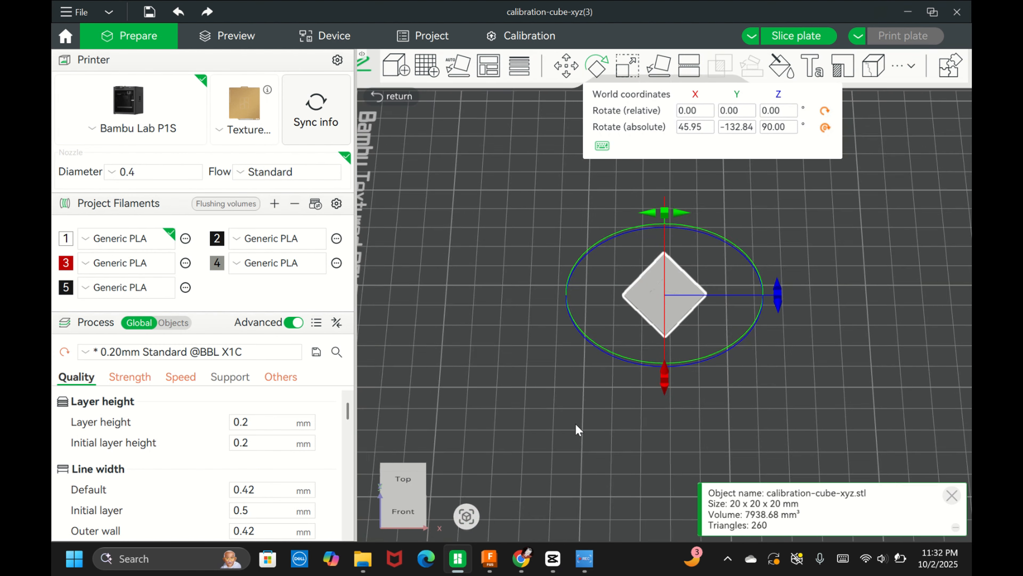
pyautogui.scroll(-3, 576, 428)
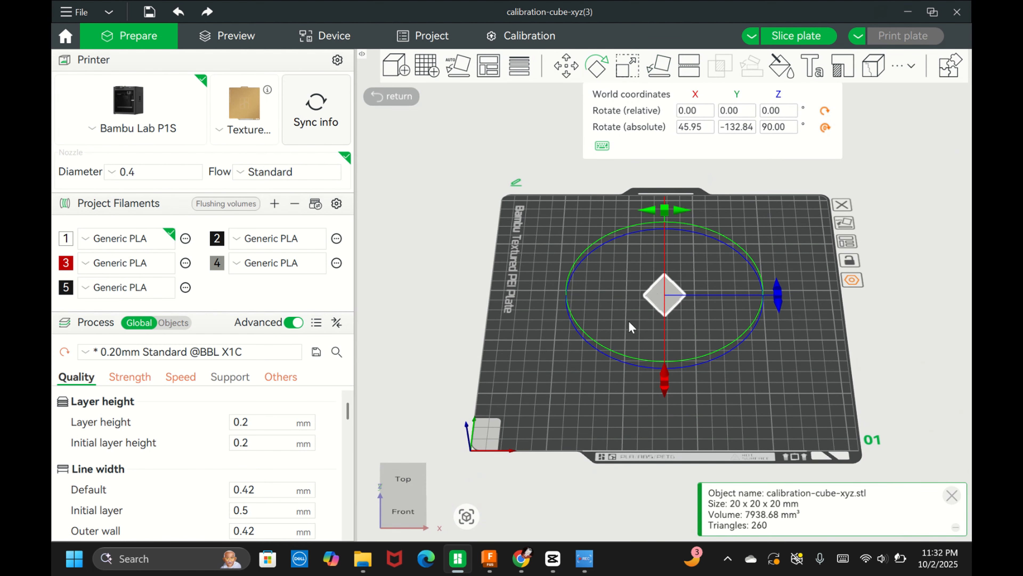
# Step: Lay the tilted calibration cube on its X-marked face in Convex hull mode
pyautogui.click(658, 72)
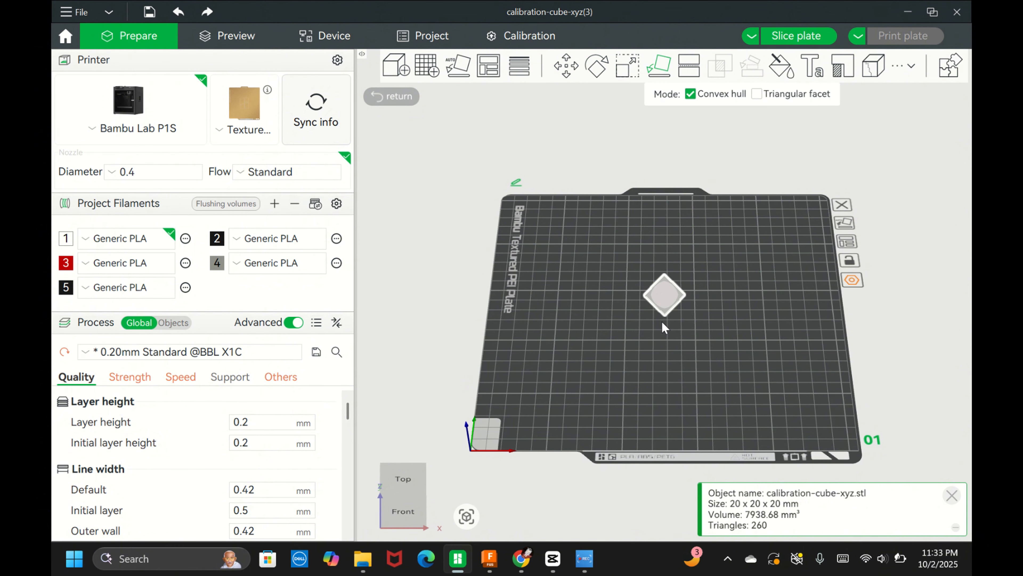
pyautogui.scroll(10, 662, 321)
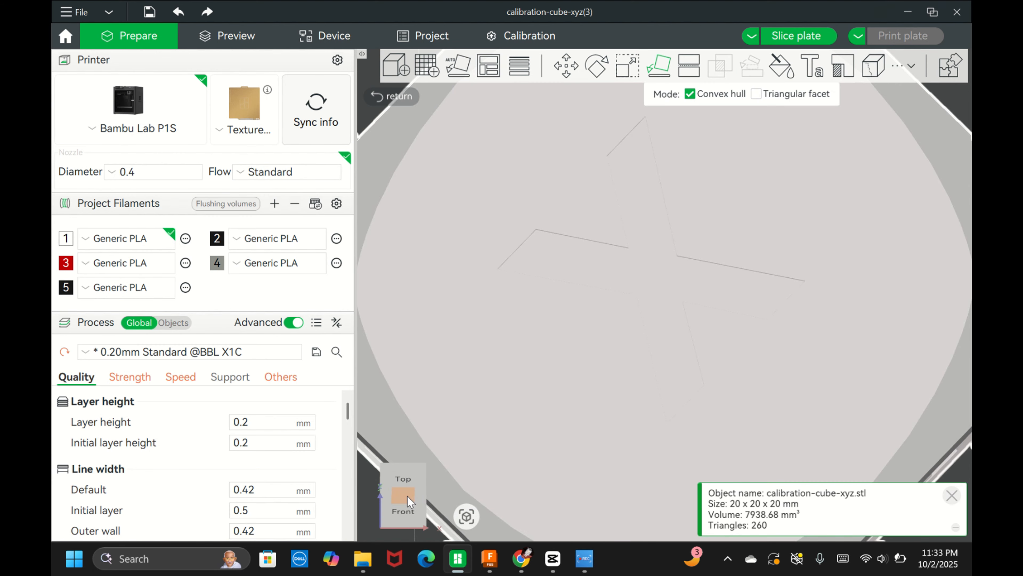
pyautogui.moveTo(426, 485); pyautogui.dragTo(572, 335, button='right')
pyautogui.click(954, 498)
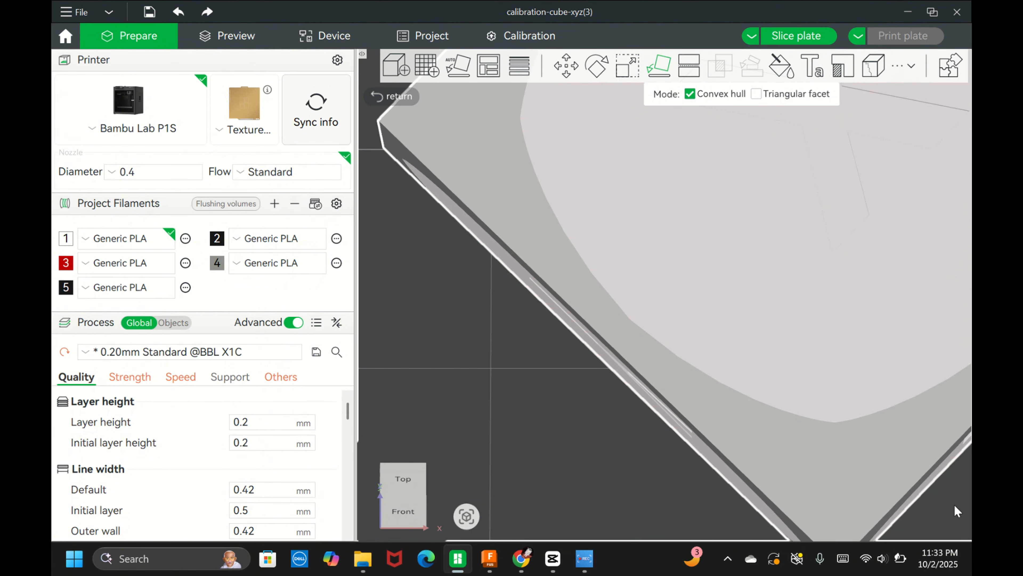
pyautogui.moveTo(584, 483); pyautogui.dragTo(741, 352)
pyautogui.scroll(-5, 741, 351)
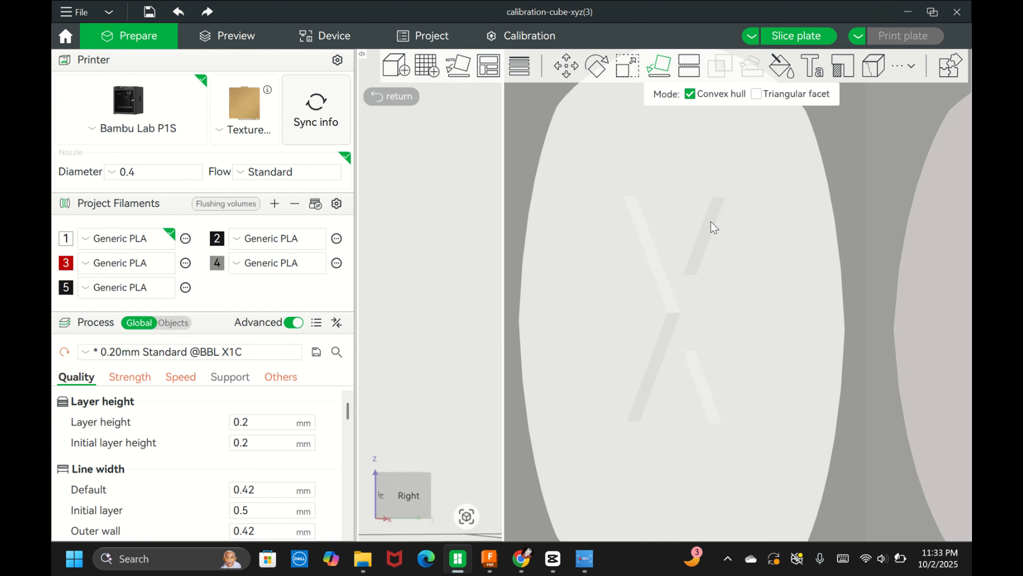
pyautogui.click(467, 516)
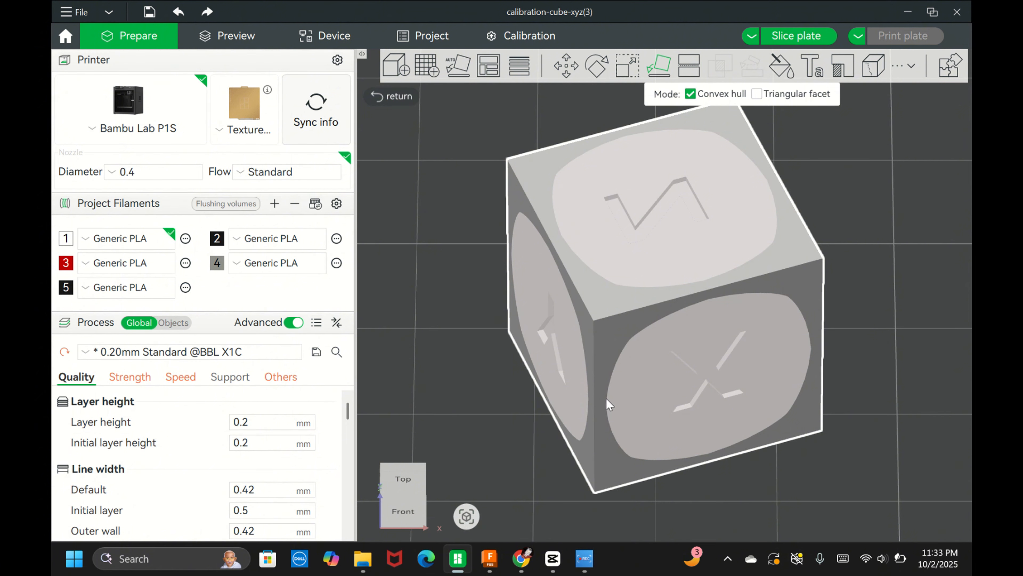
pyautogui.click(610, 412)
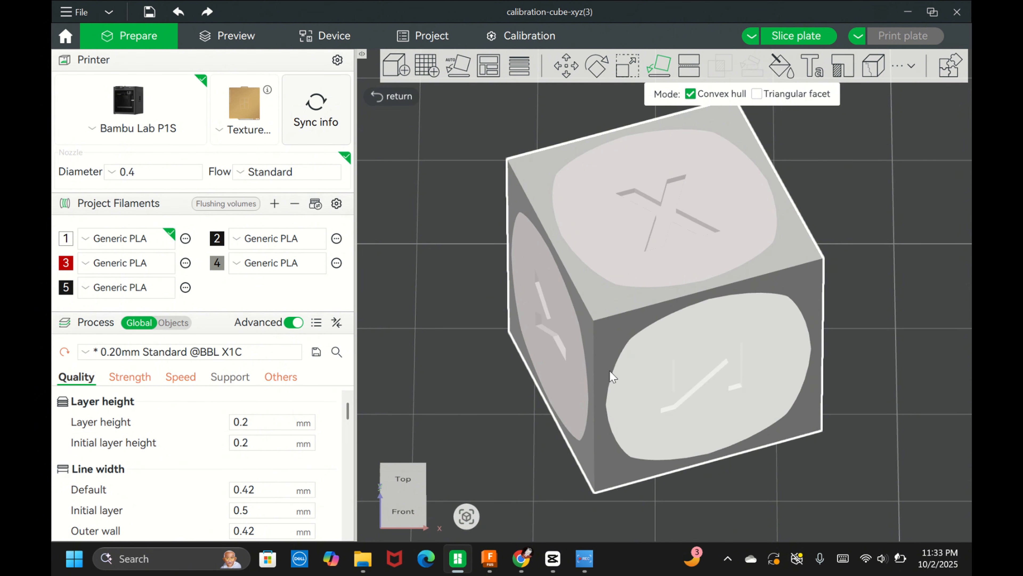
# Step: Restart Lay on Face, place the cube on its Z-marked face and deselect it
pyautogui.click(658, 71)
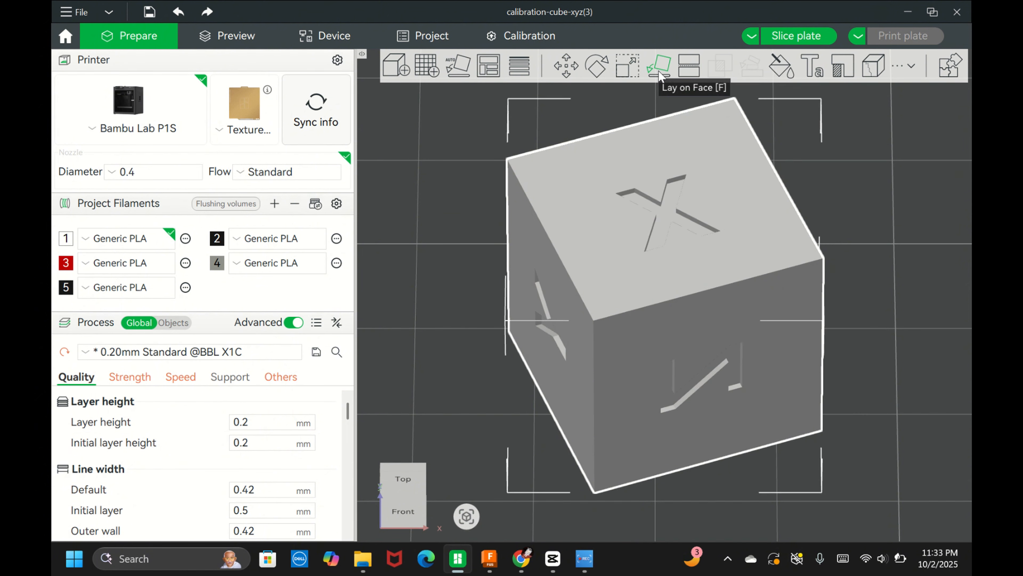
pyautogui.click(659, 66)
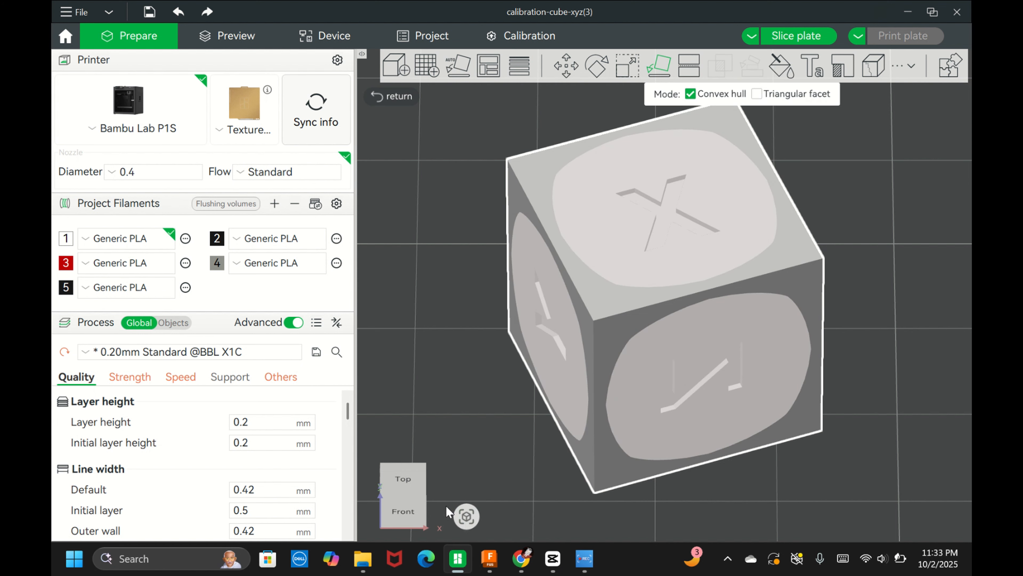
pyautogui.moveTo(486, 456); pyautogui.dragTo(476, 377, button='right')
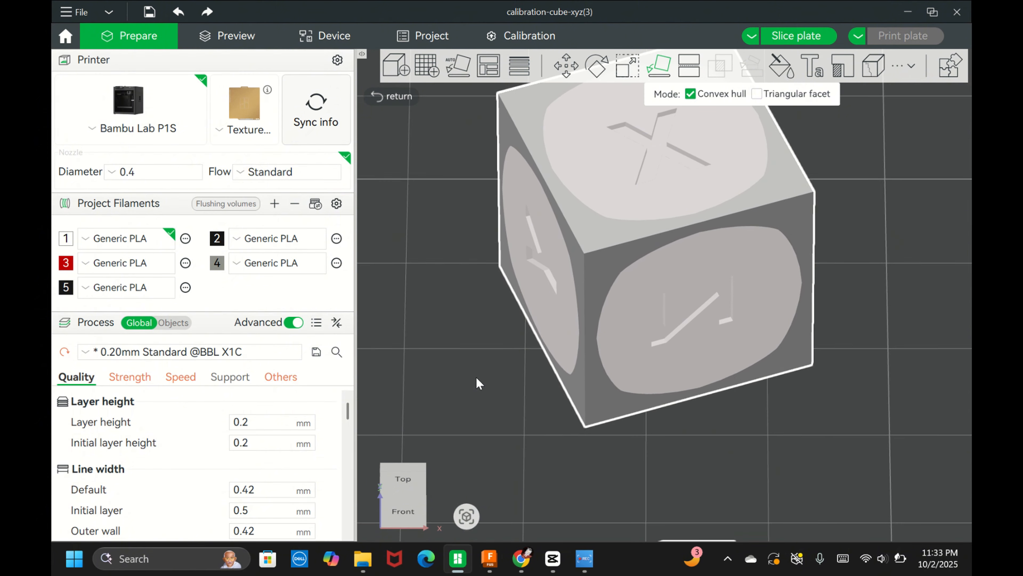
pyautogui.click(670, 373)
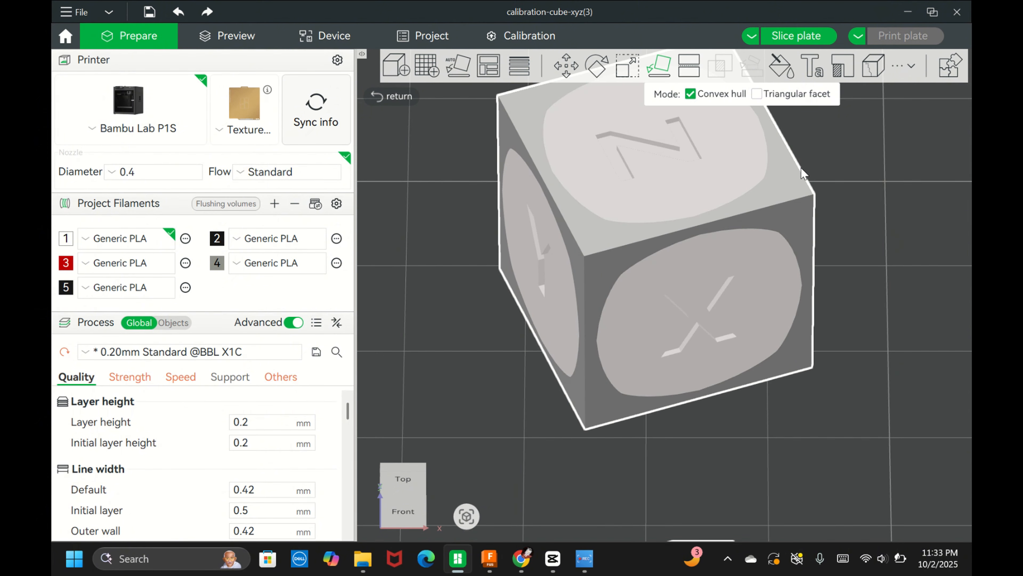
pyautogui.click(937, 238)
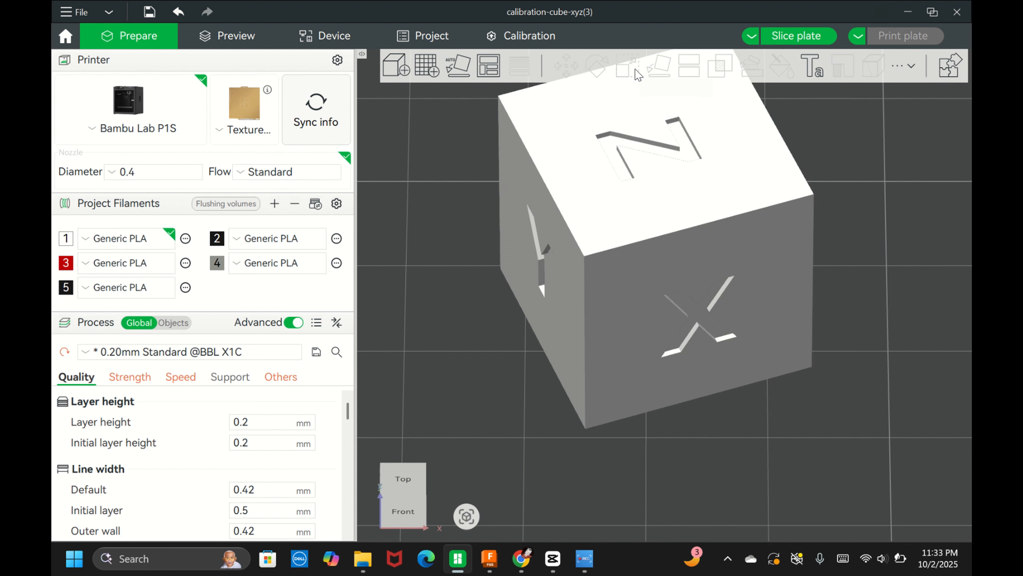
# Step: Rotate the cube about the Z axis to an absolute angle of about 90.97°, roughly square to the plate, and deselect it
pyautogui.click(629, 184)
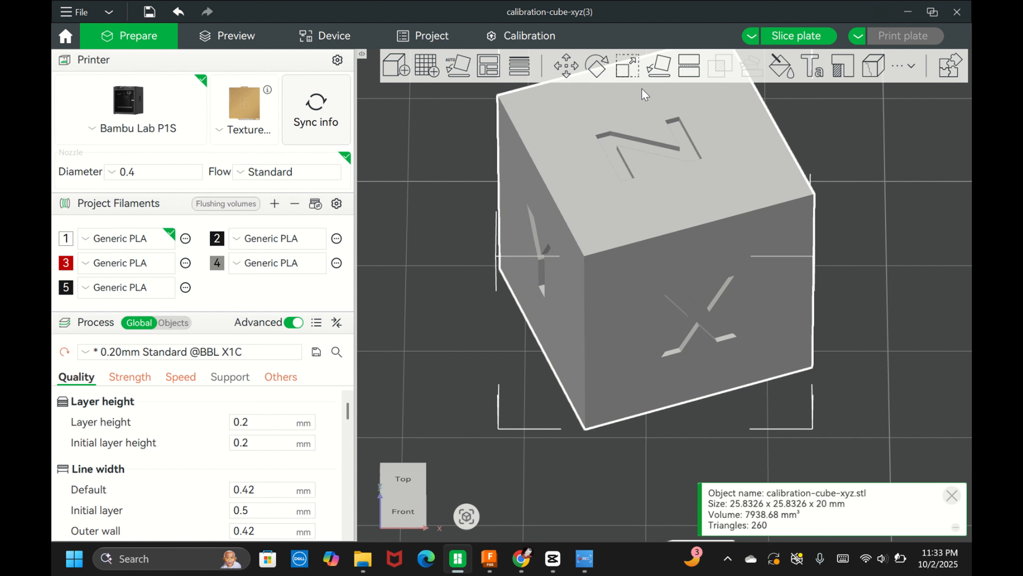
pyautogui.click(597, 66)
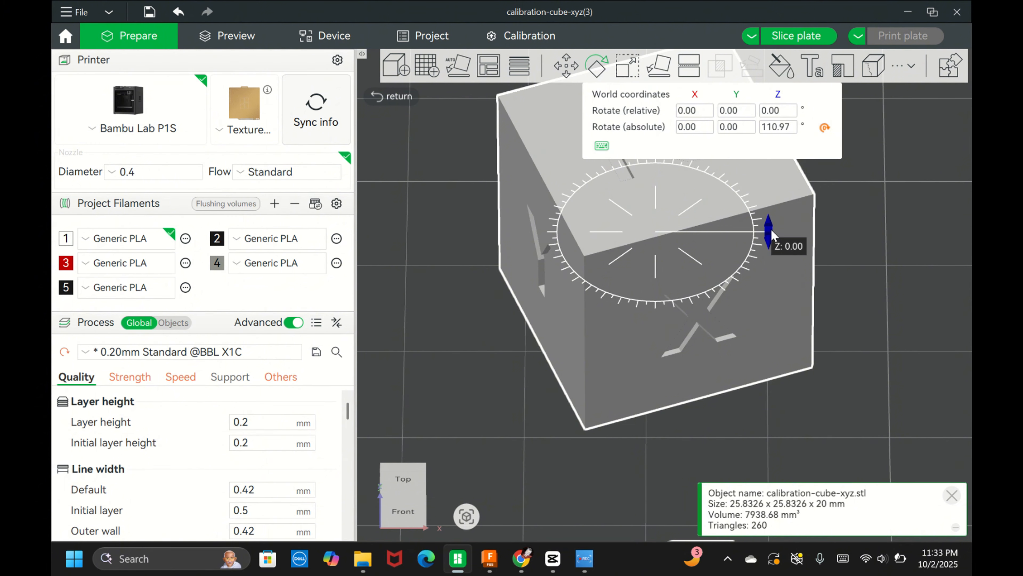
pyautogui.moveTo(768, 240); pyautogui.dragTo(755, 267, button='right')
pyautogui.moveTo(755, 266); pyautogui.dragTo(741, 288)
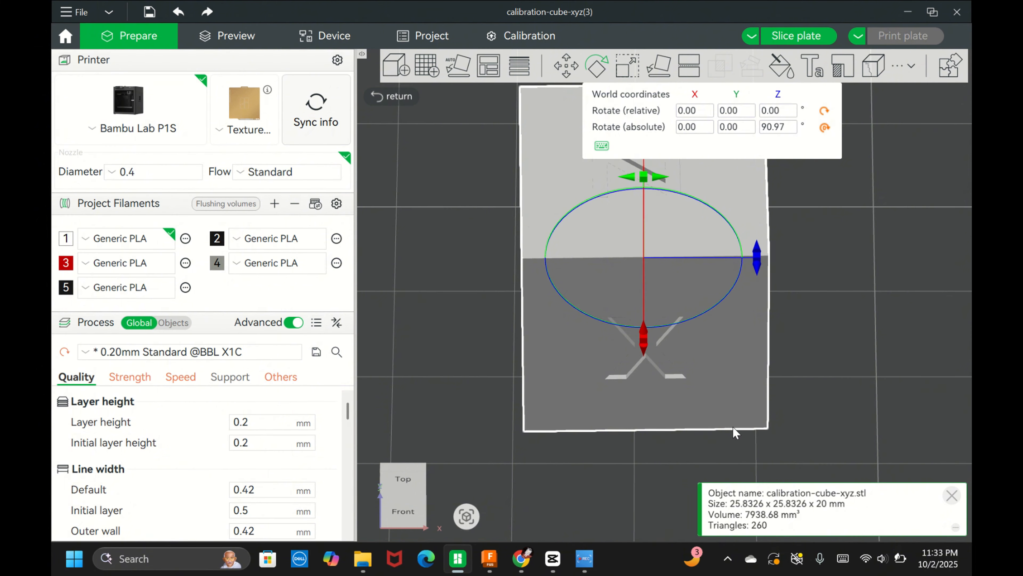
pyautogui.scroll(-10, 734, 432)
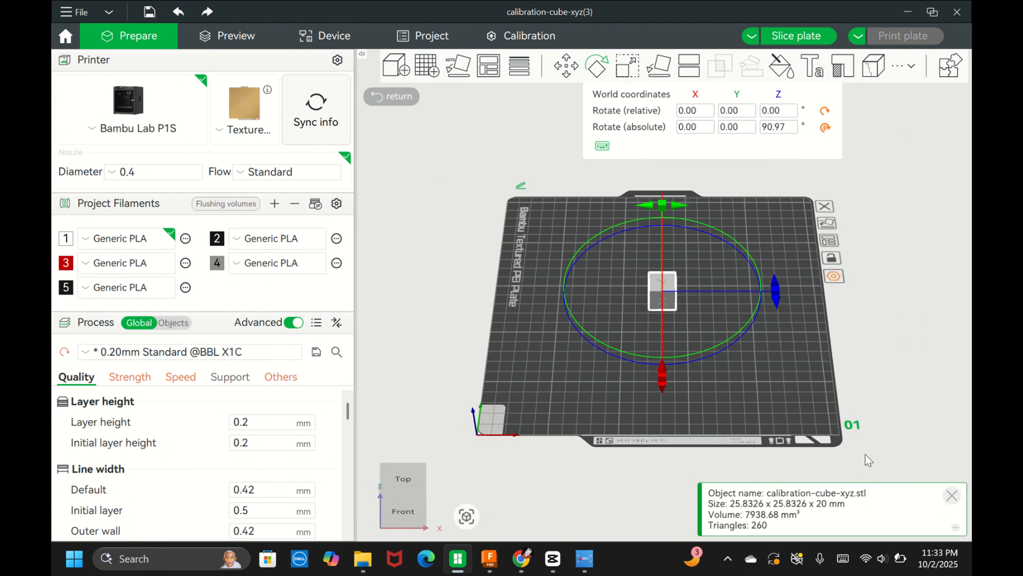
pyautogui.scroll(5, 672, 330)
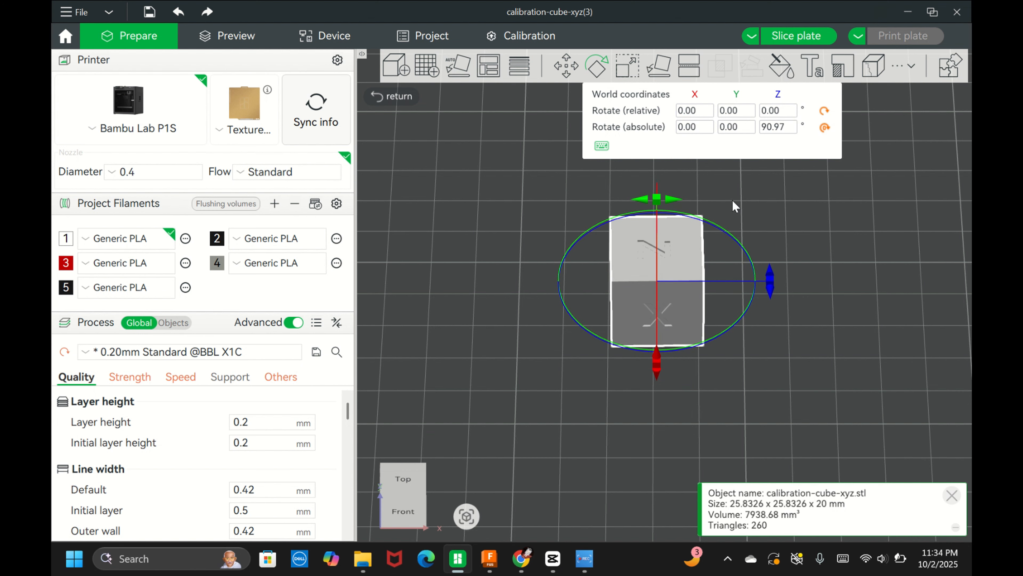
pyautogui.click(920, 253)
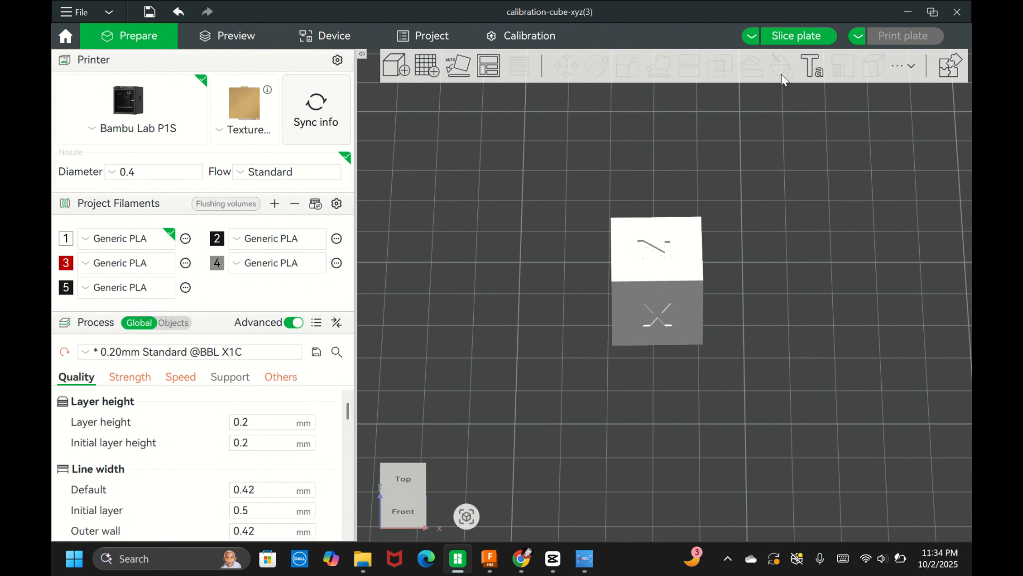
# Step: Slice the plate, collapse the slicing result summary and keep the full range of layers and moves in the preview
pyautogui.click(802, 36)
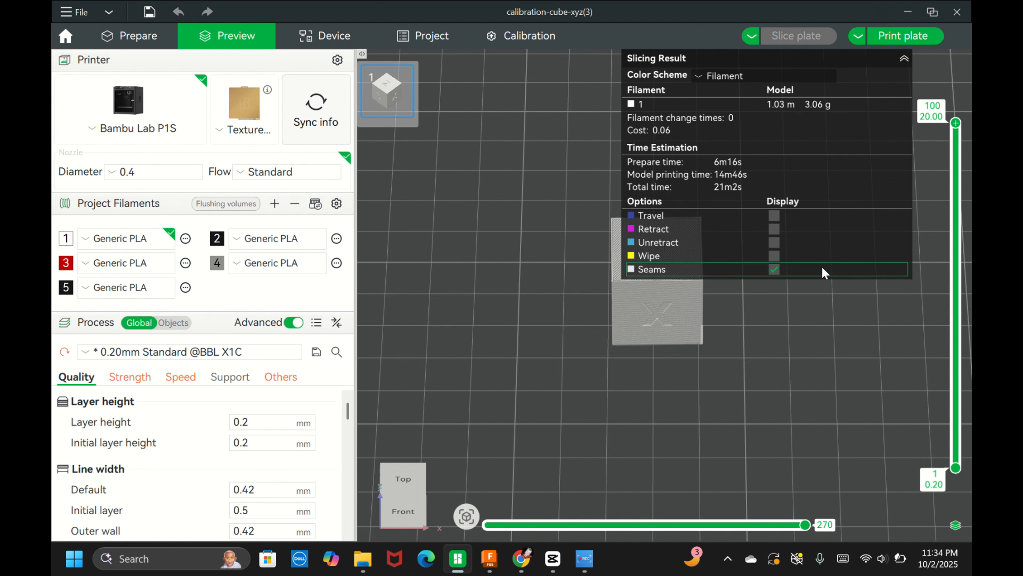
pyautogui.click(904, 59)
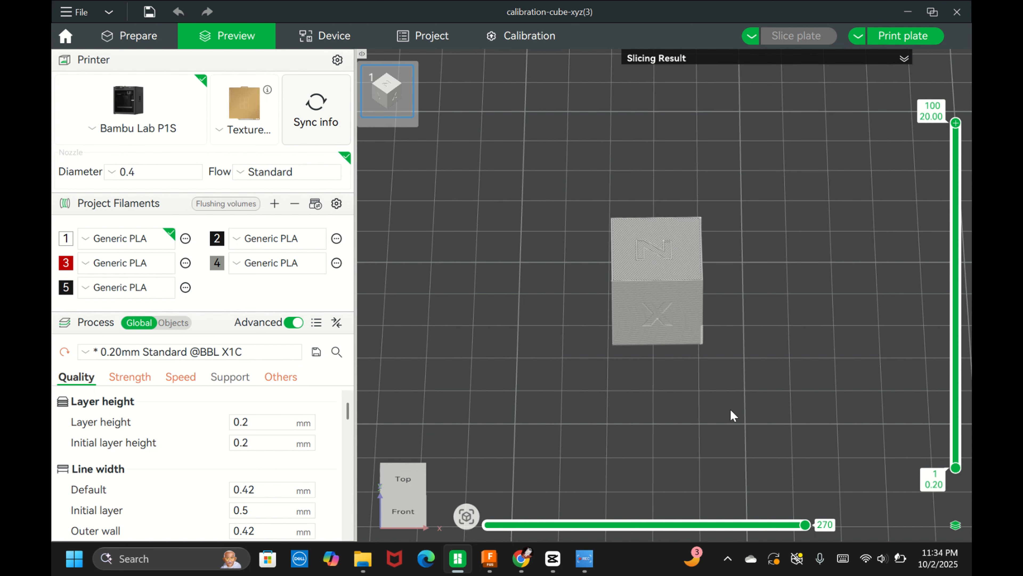
pyautogui.moveTo(804, 529)
pyautogui.mouseDown()
pyautogui.moveTo(659, 529)
pyautogui.moveTo(818, 529)
pyautogui.mouseUp()
pyautogui.moveTo(956, 122)
pyautogui.mouseDown()
pyautogui.moveTo(957, 407)
pyautogui.moveTo(968, 133)
pyautogui.moveTo(952, 109)
pyautogui.mouseUp()
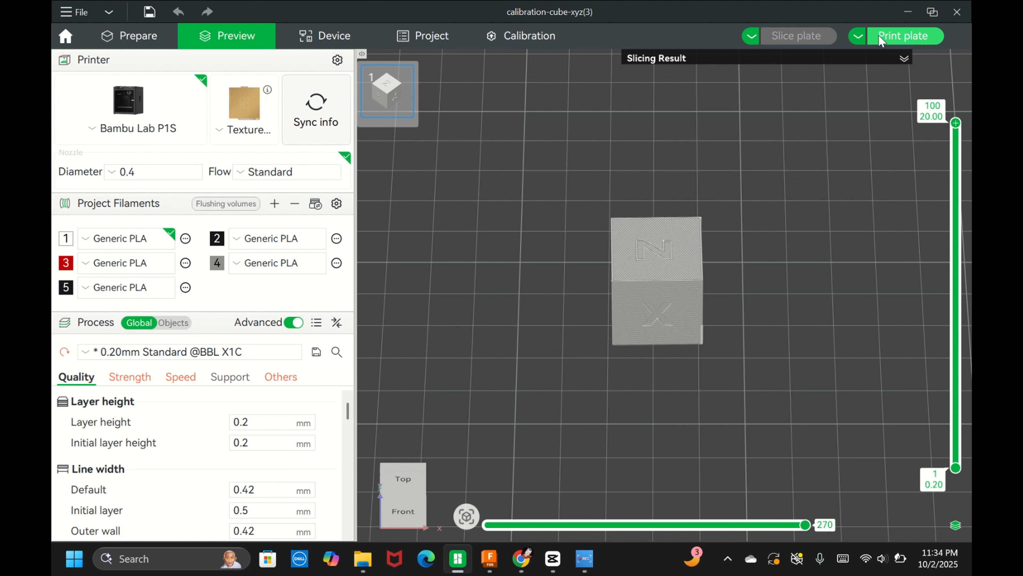
# Step: Open the print job for the plate, keep the external PLA filament selected and turn Timelapse off
pyautogui.click(900, 40)
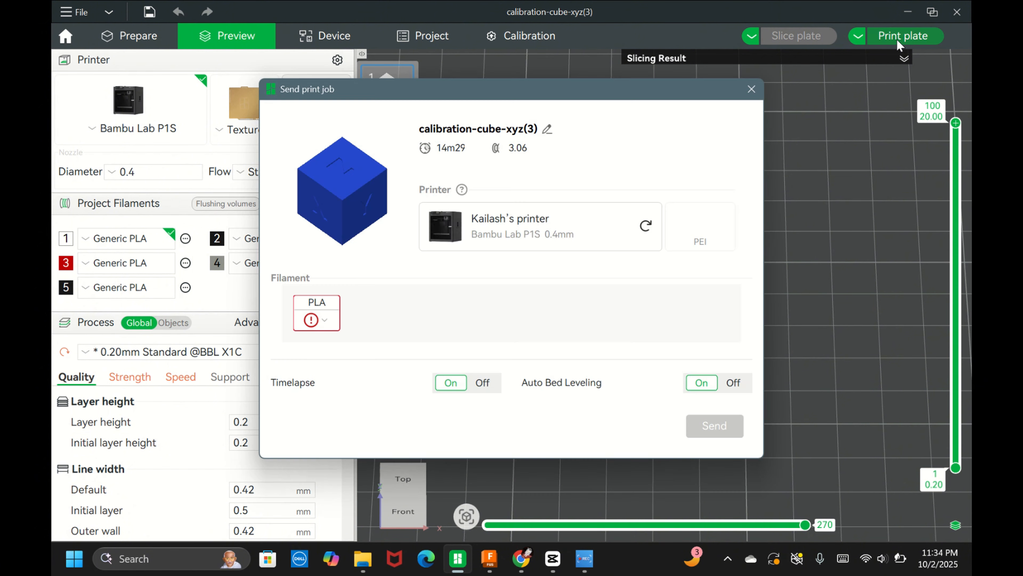
pyautogui.click(328, 321)
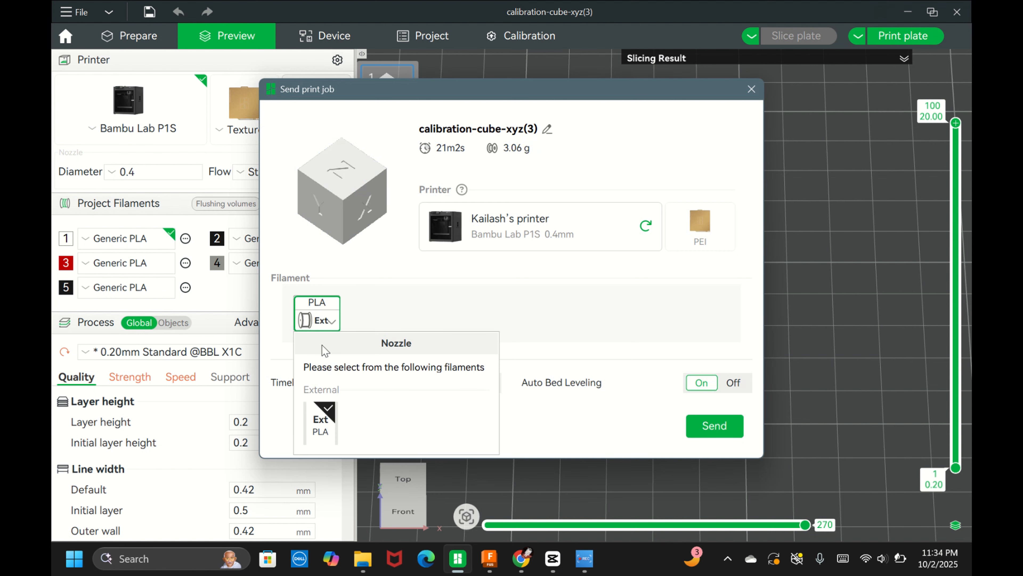
pyautogui.click(397, 299)
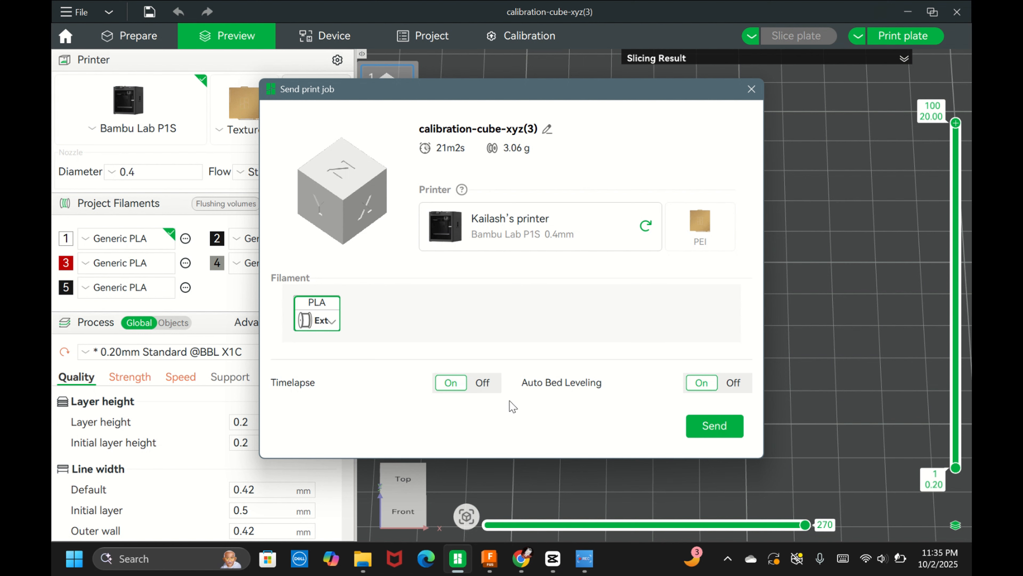
pyautogui.click(490, 391)
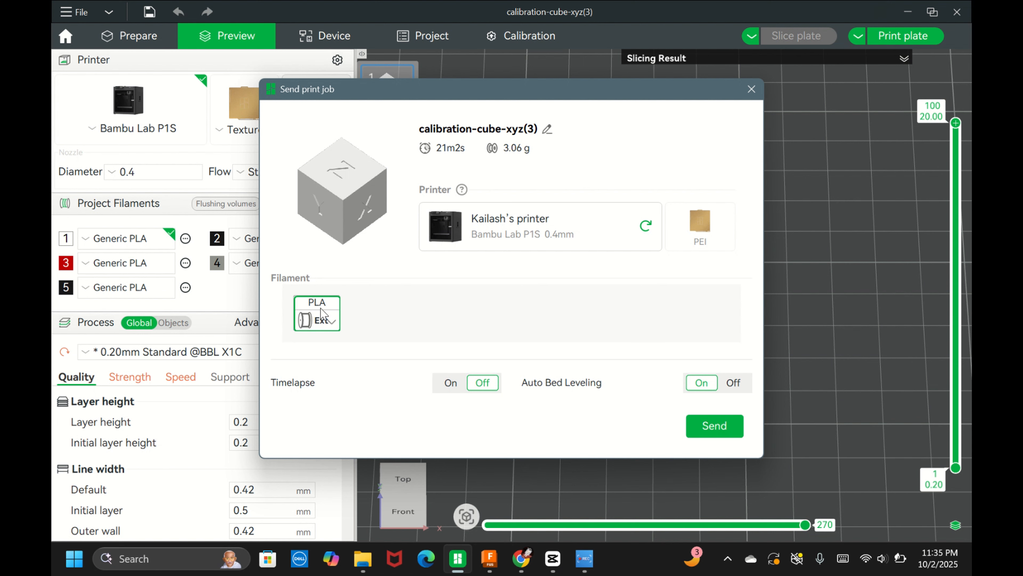
# Step: Check the filament options for the print job, keep the external PLA spool and send the job to the printer
pyautogui.click(322, 325)
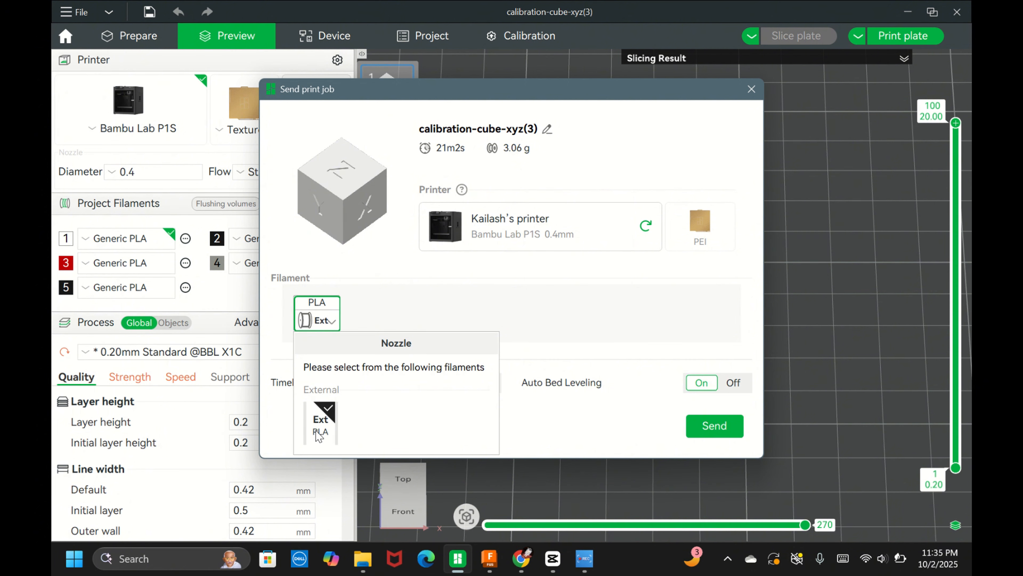
pyautogui.click(423, 298)
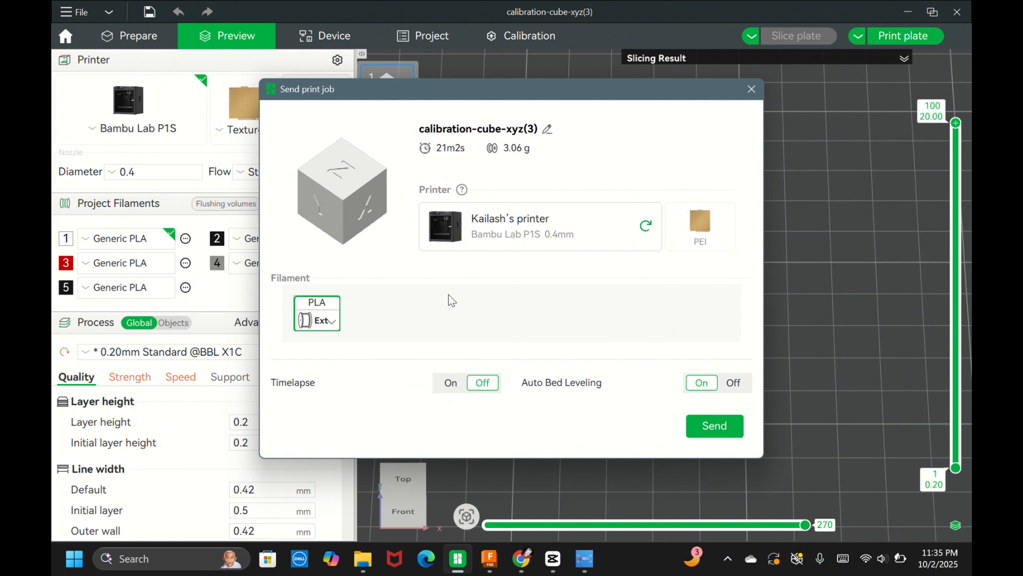
pyautogui.click(331, 322)
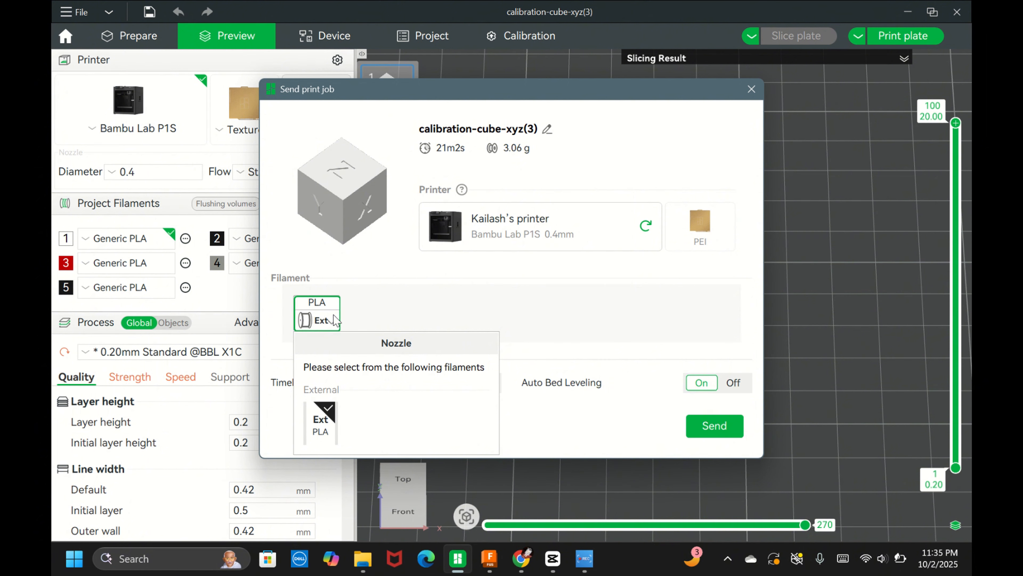
pyautogui.click(625, 298)
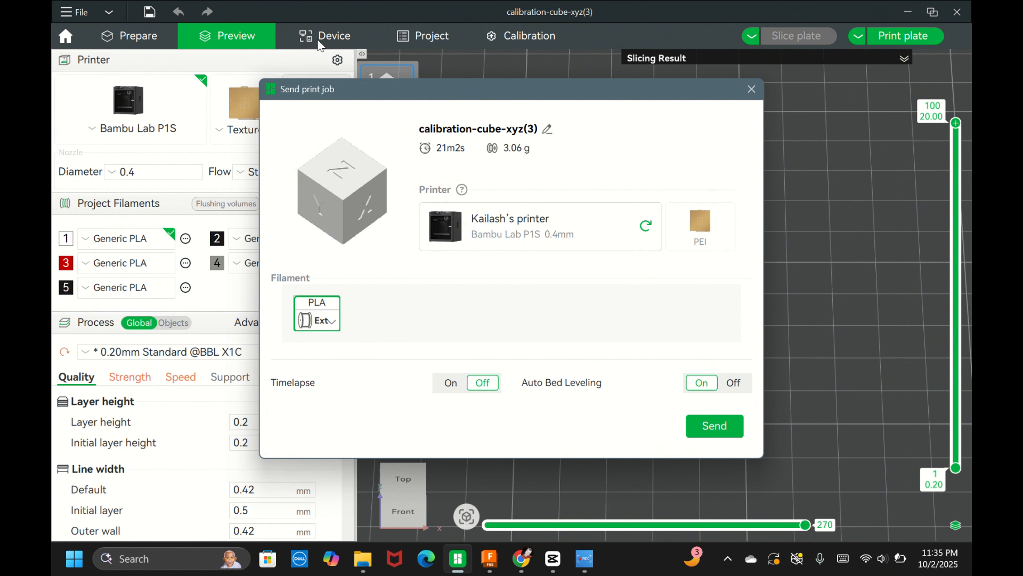
pyautogui.click(706, 430)
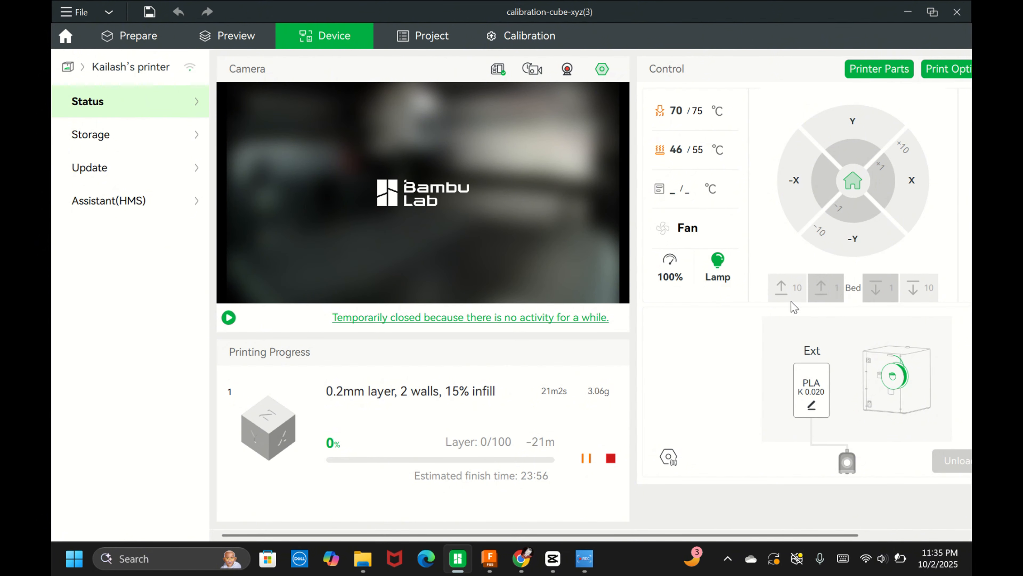
# Step: Open the external spool's material settings and examine the list of available filament types
pyautogui.click(817, 409)
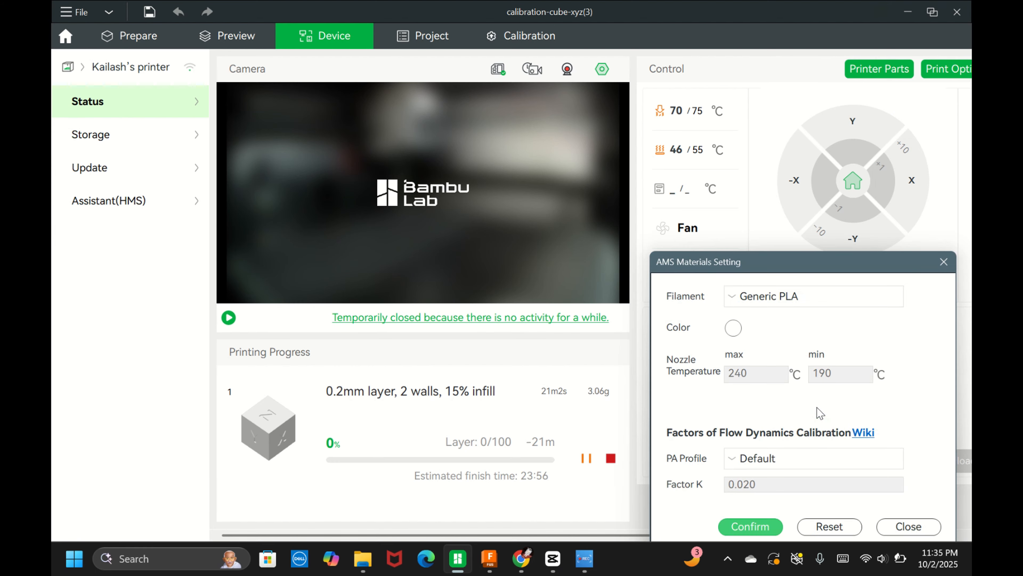
pyautogui.click(752, 299)
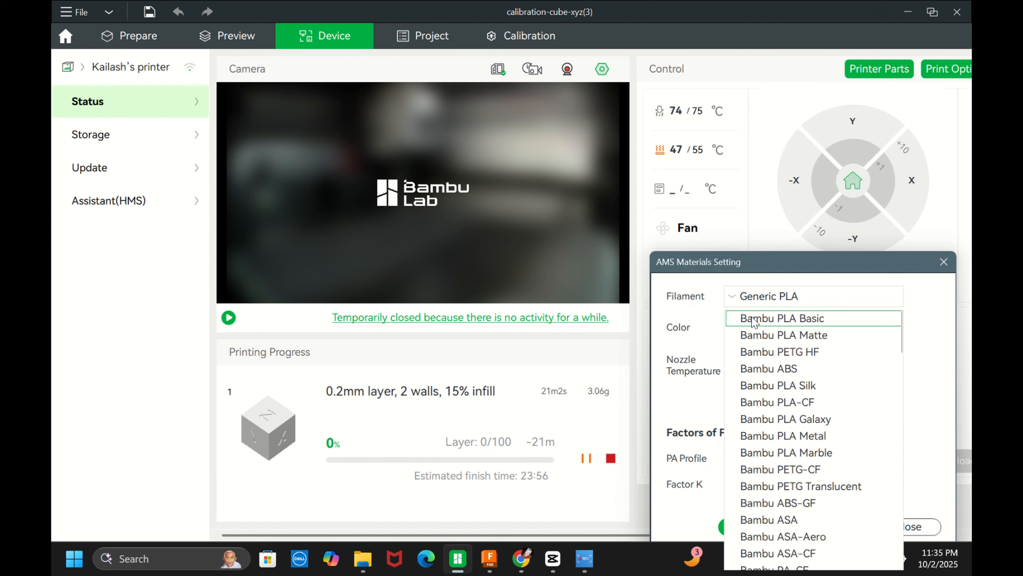
pyautogui.scroll(-3, 784, 379)
pyautogui.scroll(-12, 783, 379)
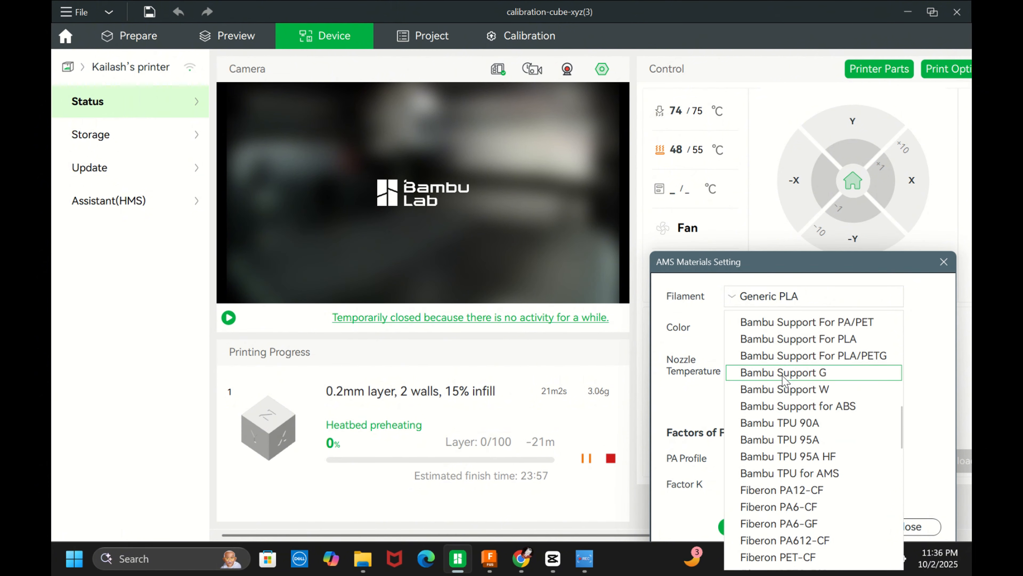
pyautogui.scroll(5, 784, 379)
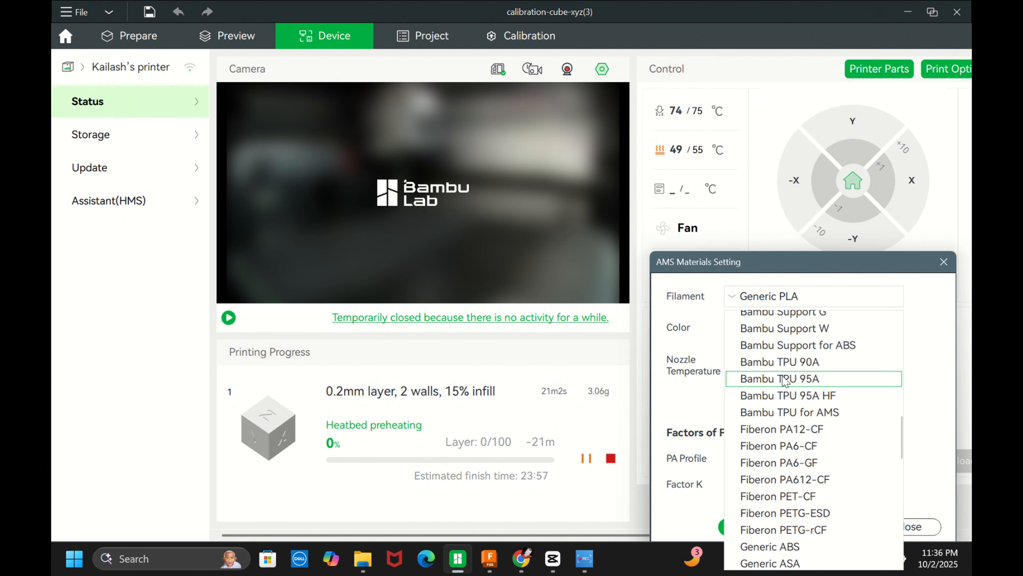
pyautogui.scroll(-2, 784, 379)
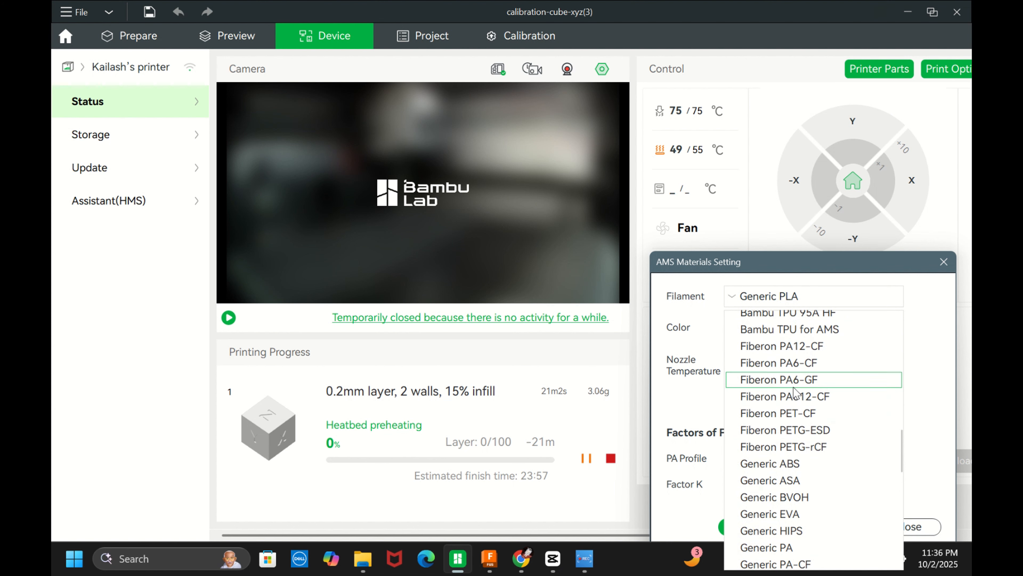
pyautogui.scroll(-1, 796, 393)
pyautogui.scroll(-11, 796, 393)
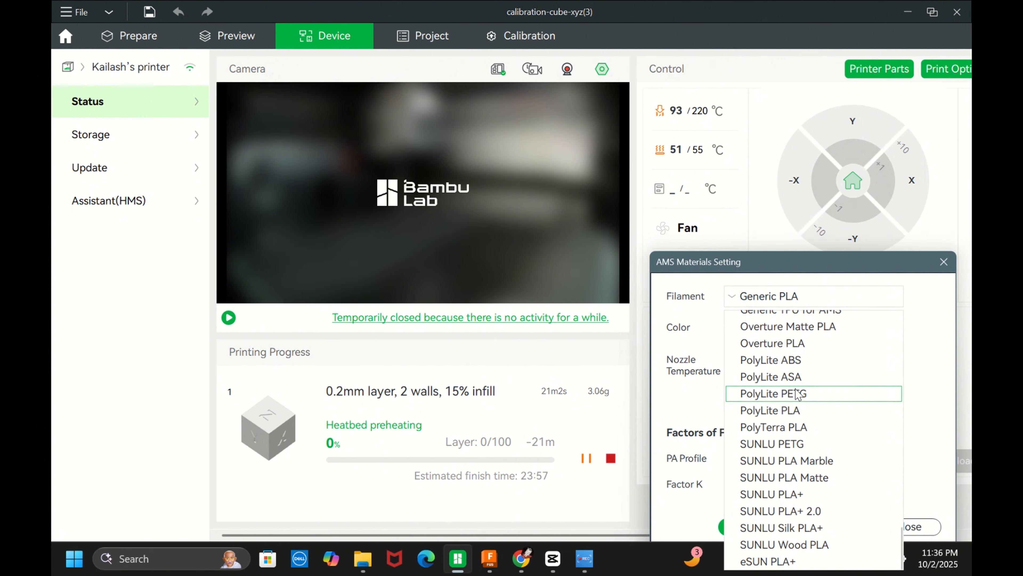
pyautogui.scroll(3, 797, 393)
pyautogui.scroll(-3, 797, 393)
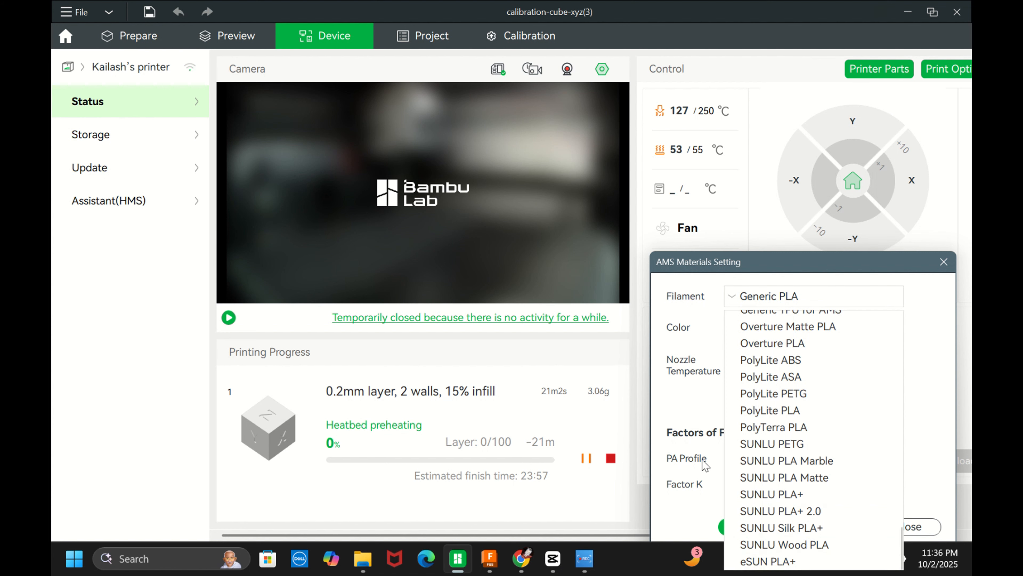
# Step: Keep Generic PLA as the external spool's filament, try to confirm the material settings and dismiss the error
pyautogui.click(697, 408)
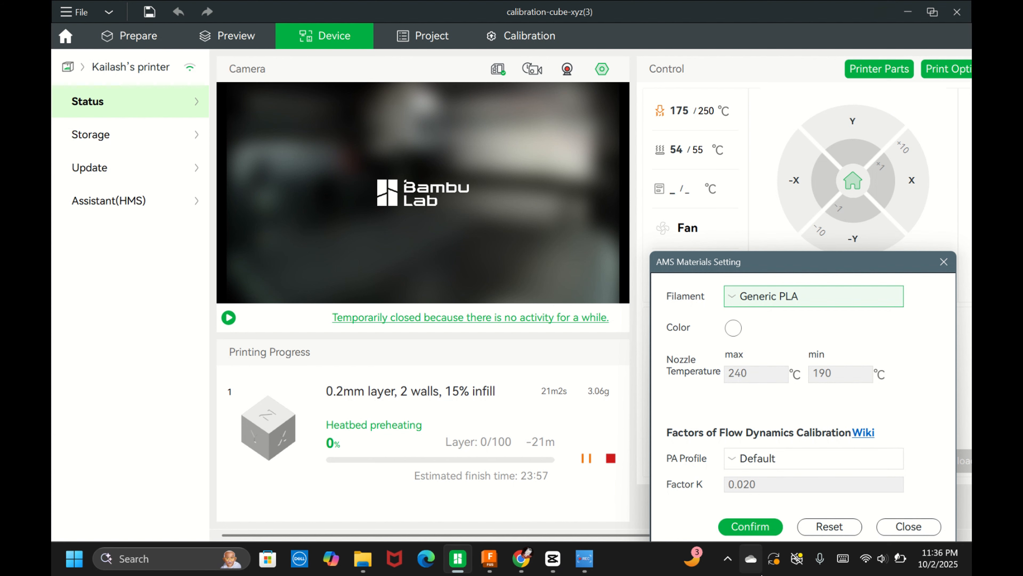
pyautogui.click(750, 526)
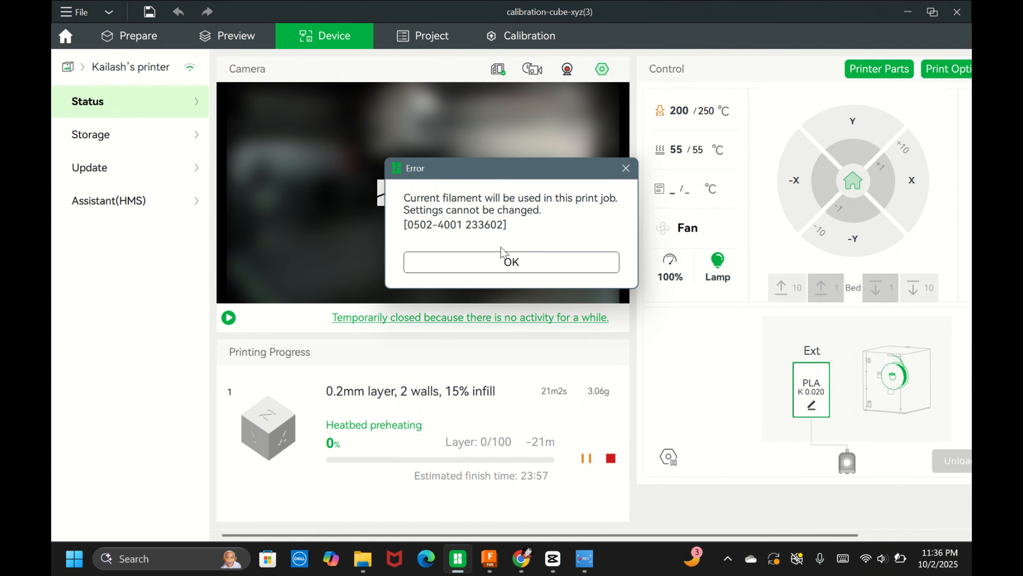
pyautogui.click(562, 263)
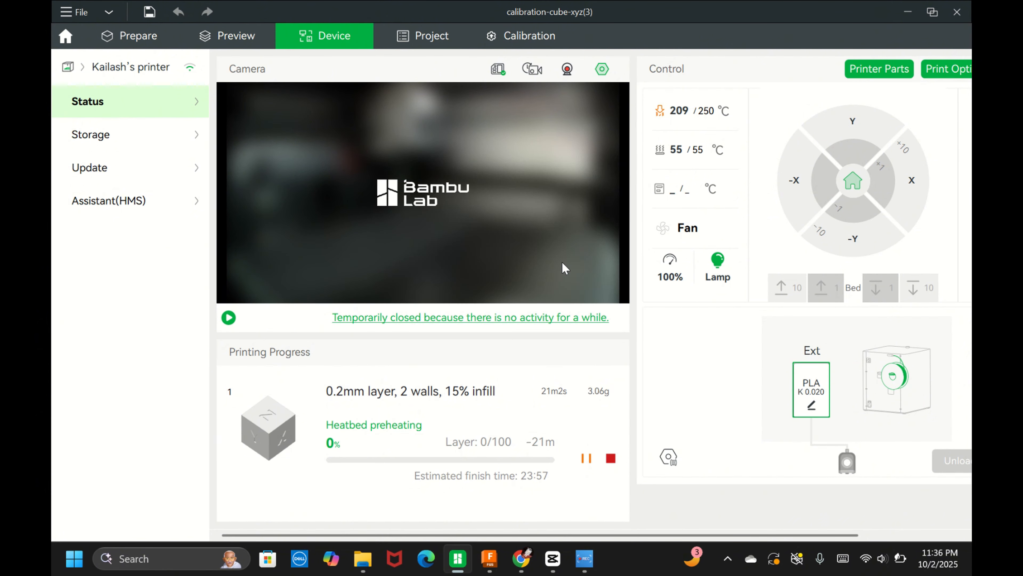
# Step: Inspect the printer's speed modes, leaving Standard selected, and try the chamber lamp switch, leaving it on
pyautogui.hscroll(3, 706, 373)
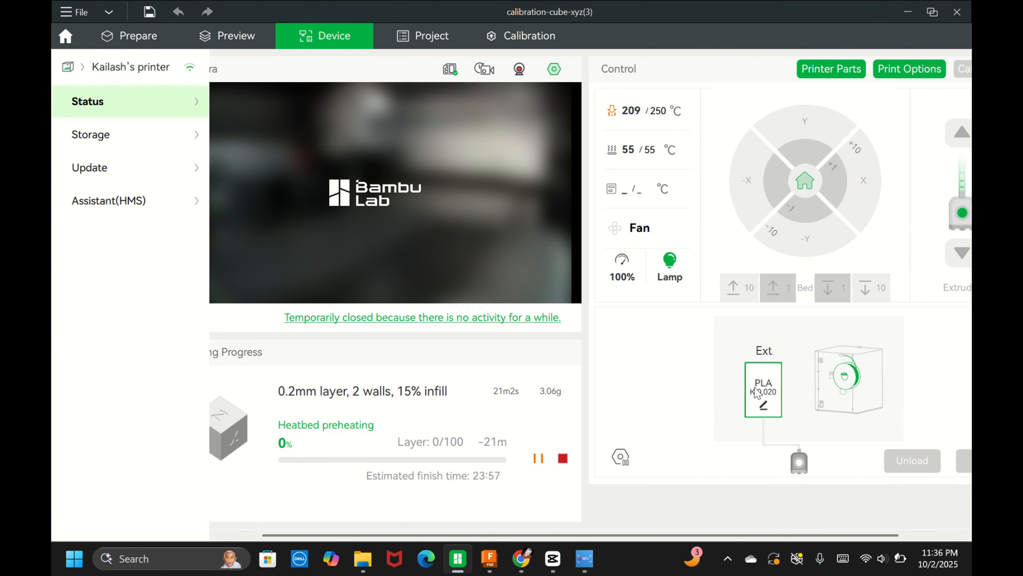
pyautogui.hscroll(1, 742, 396)
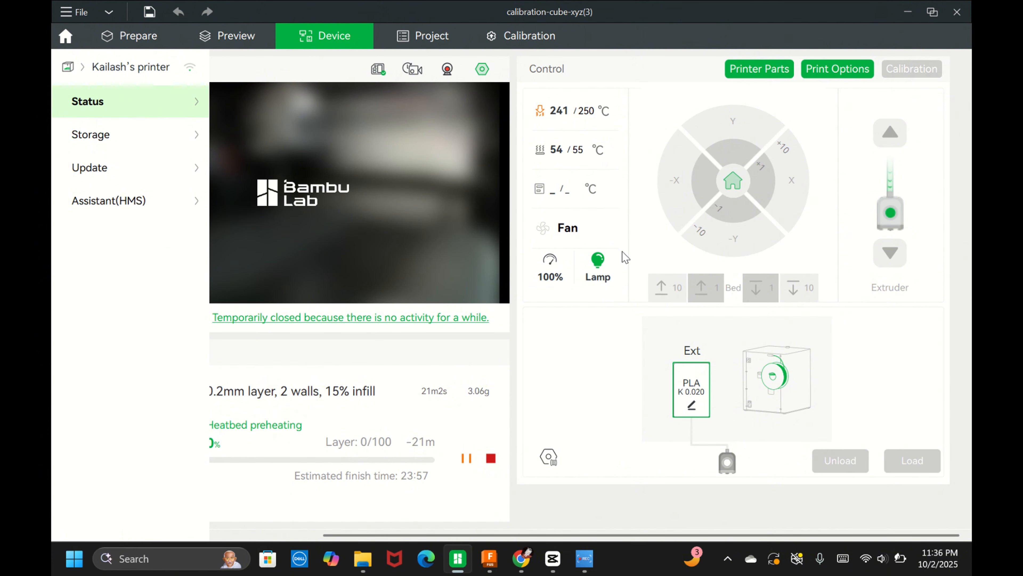
pyautogui.click(567, 276)
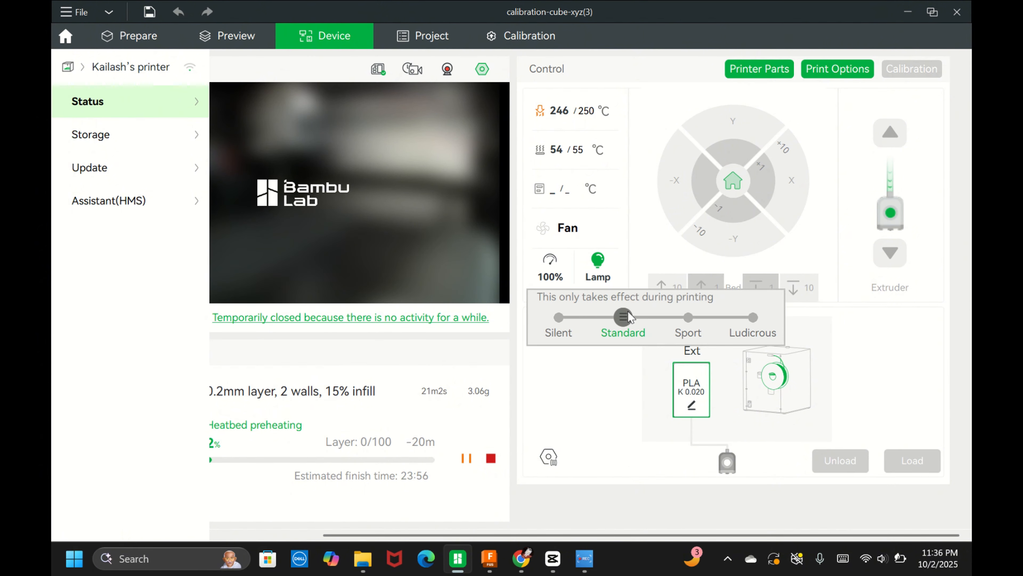
pyautogui.click(605, 418)
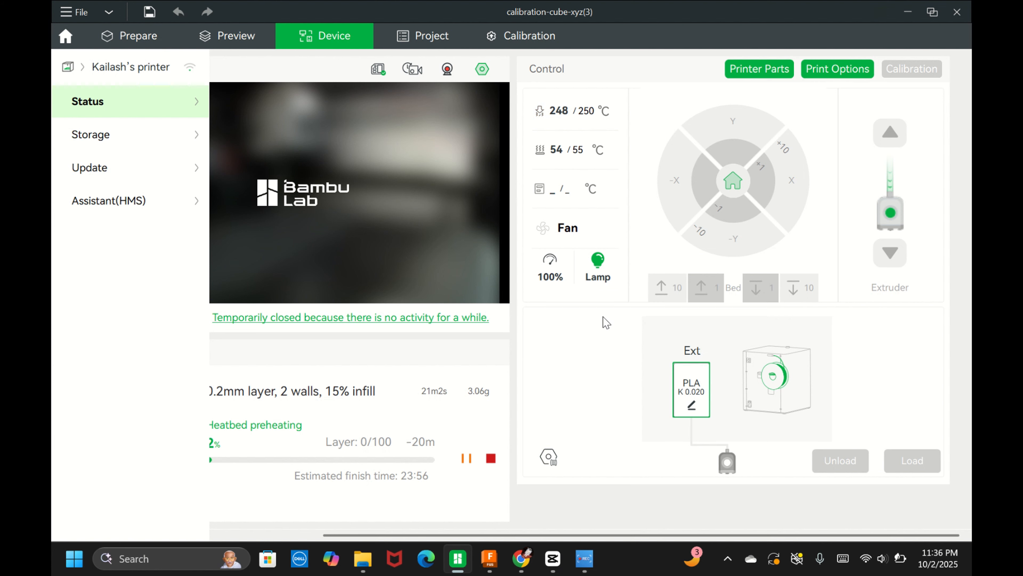
pyautogui.click(601, 274)
pyautogui.click(603, 278)
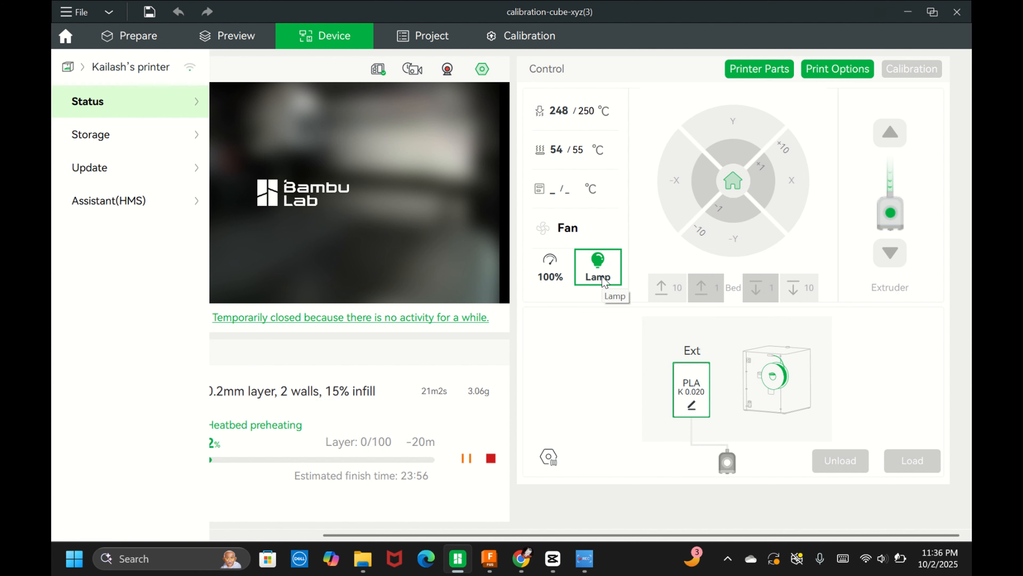
# Step: Start the printer's live camera feed, then switch the chamber lamp off and back on
pyautogui.hscroll(-3, 463, 347)
pyautogui.hscroll(-4, 464, 346)
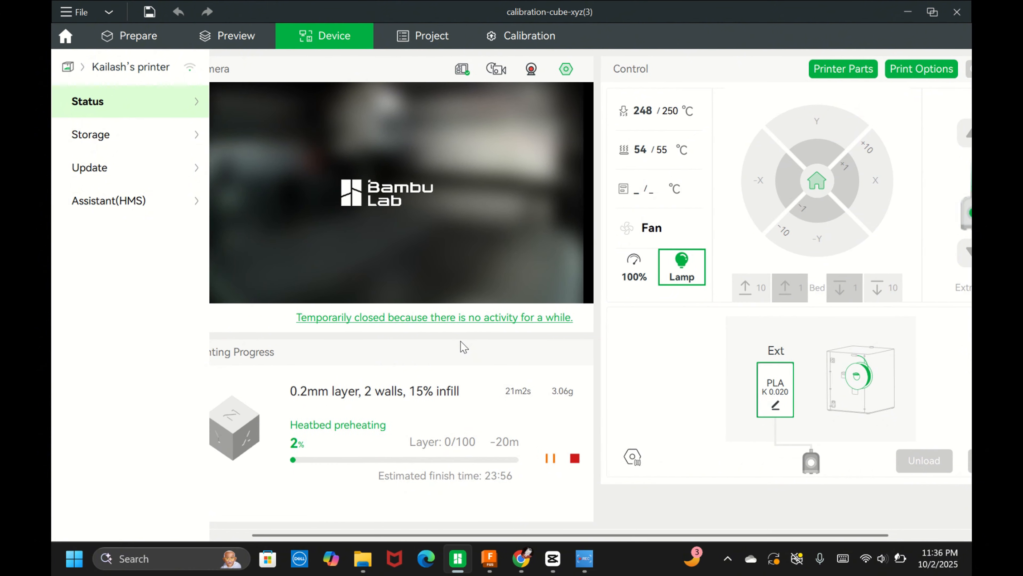
pyautogui.click(229, 319)
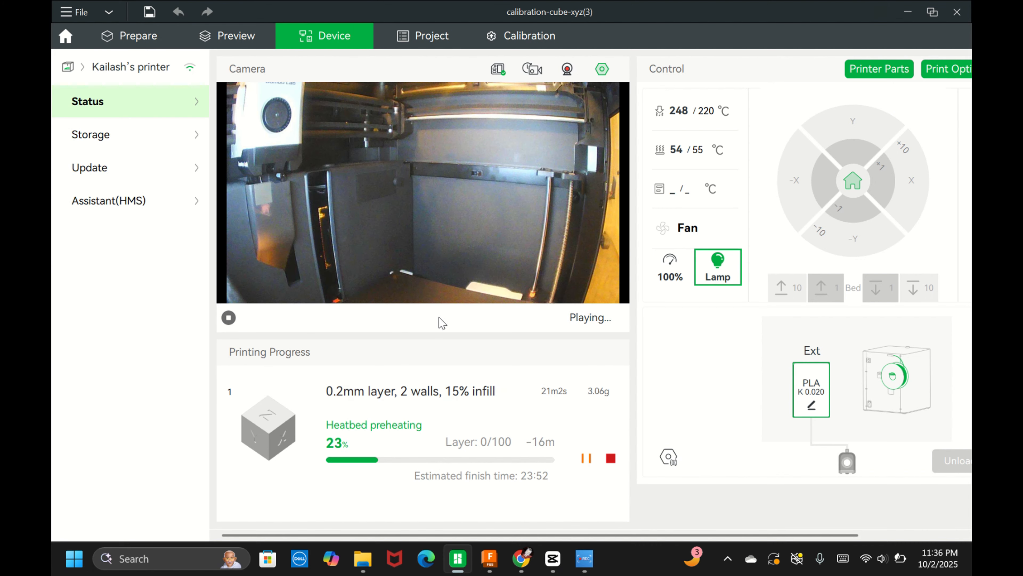
pyautogui.click(716, 267)
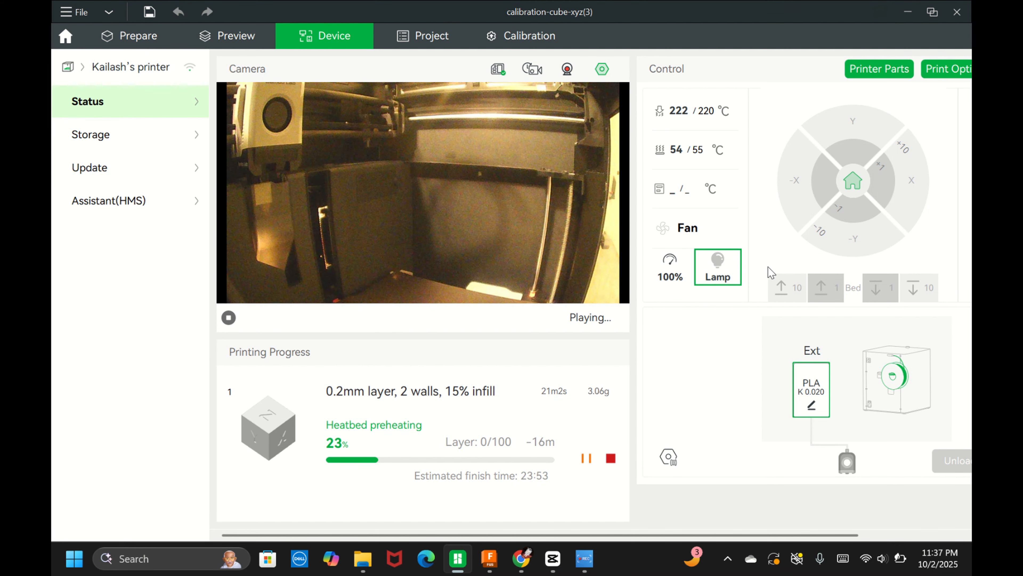
pyautogui.click(716, 266)
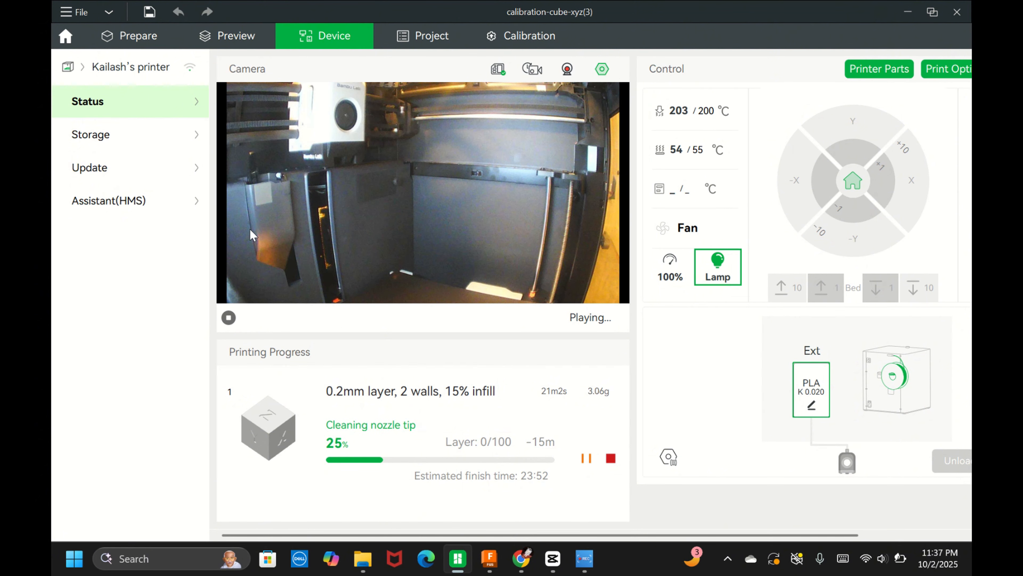
# Step: Look at the timelapse recordings in the printer's storage and return to the live camera and print status
pyautogui.click(175, 137)
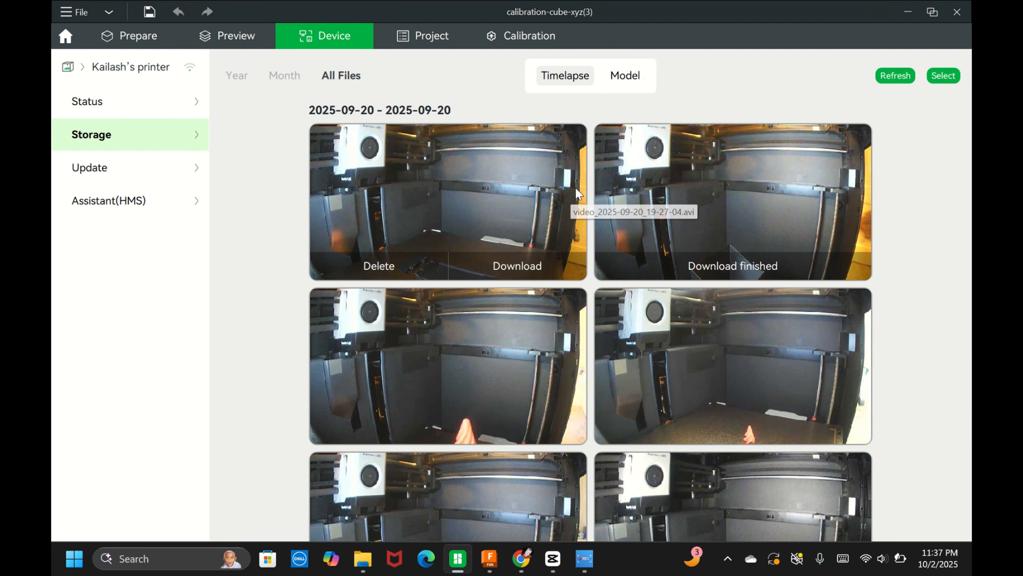
pyautogui.click(120, 103)
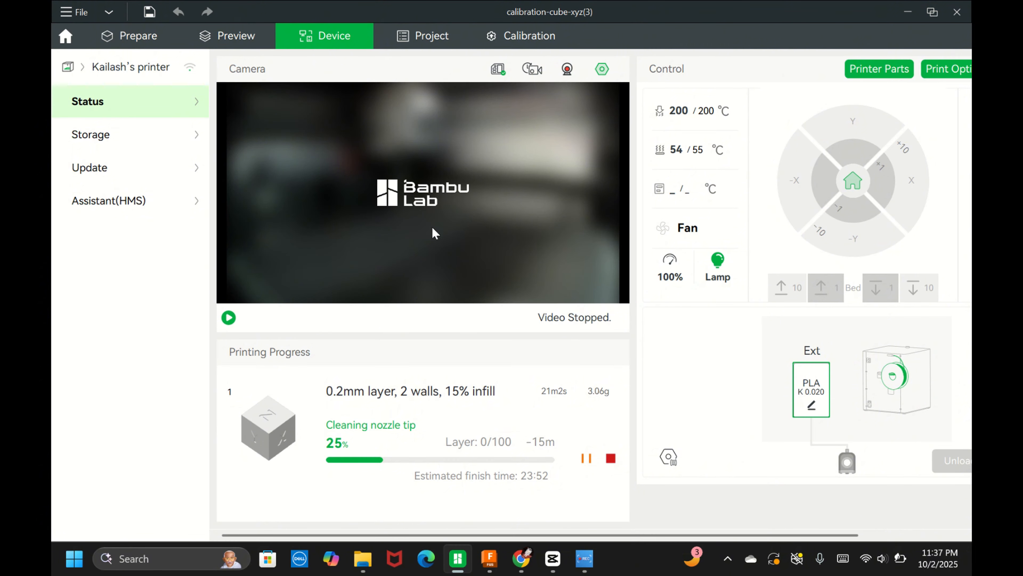
pyautogui.hscroll(5, 415, 229)
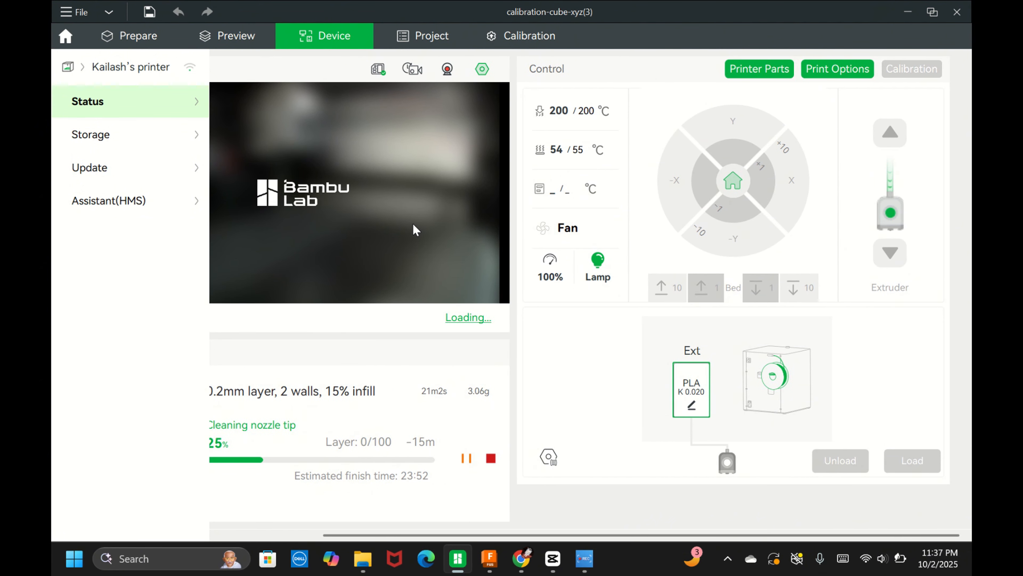
pyautogui.hscroll(-5, 415, 228)
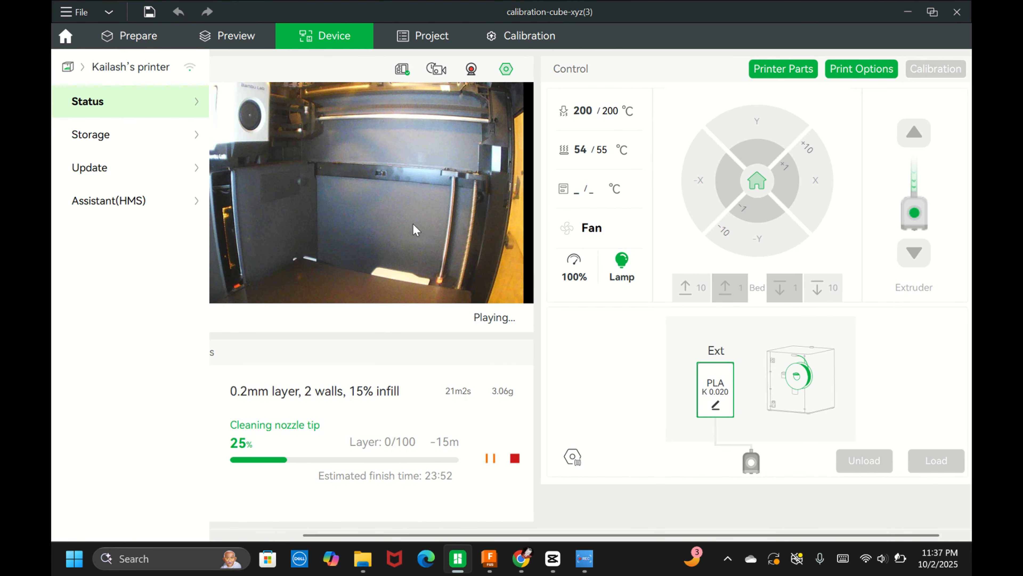
pyautogui.hscroll(-1, 415, 229)
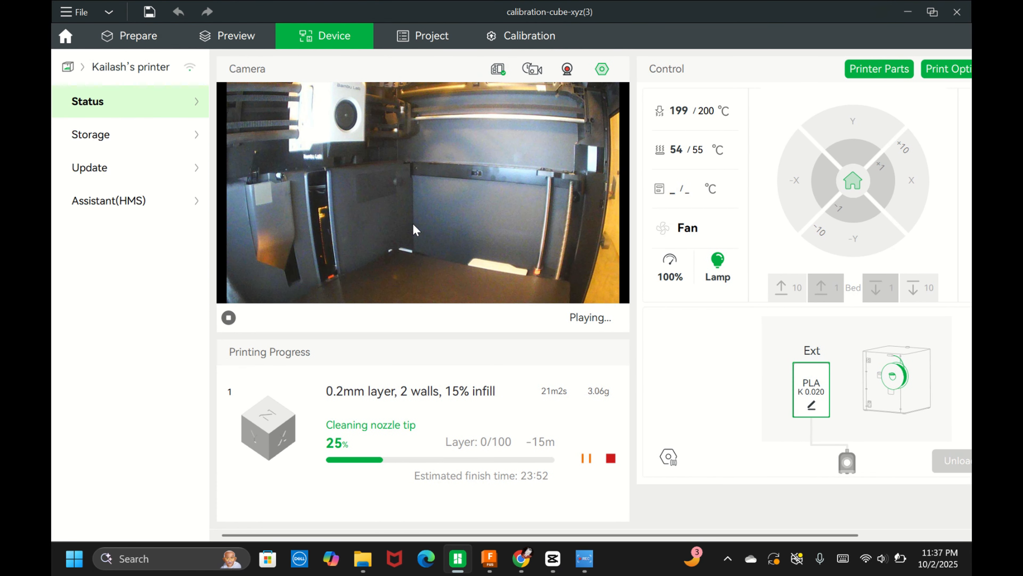